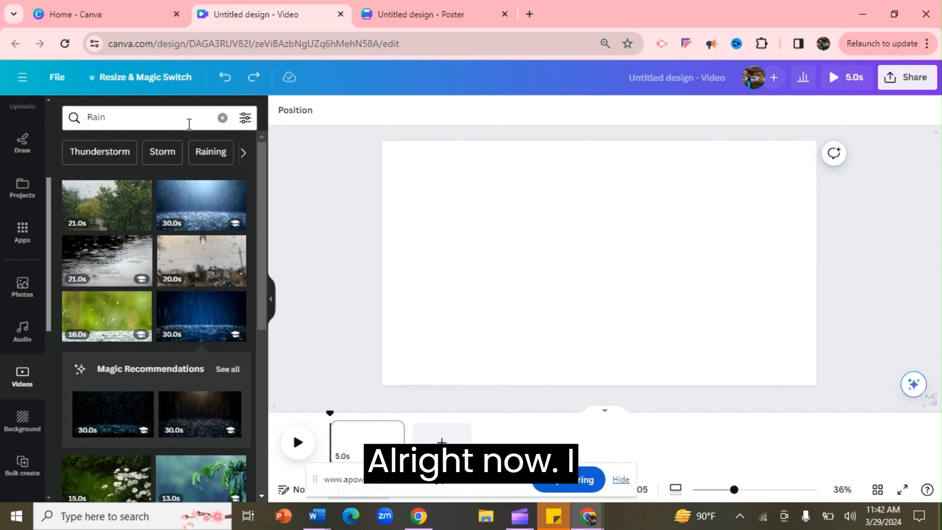
- Add the dark blue rain video from the Rain search results and set it as the page background
left_click(188, 124)
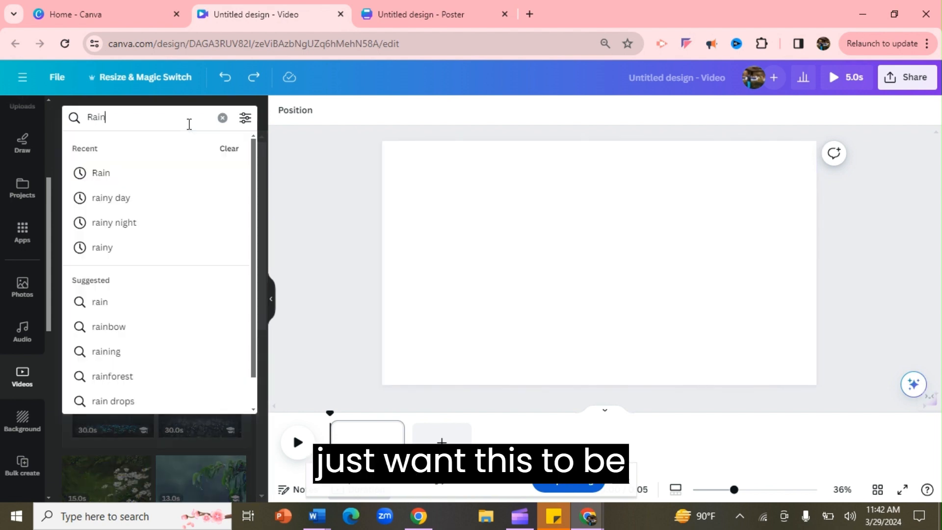
left_click(294, 158)
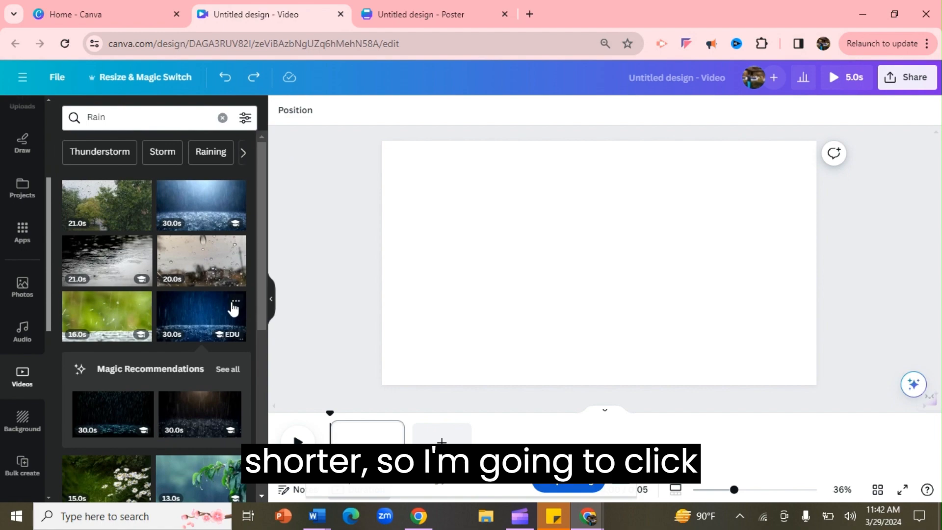
left_click(210, 314)
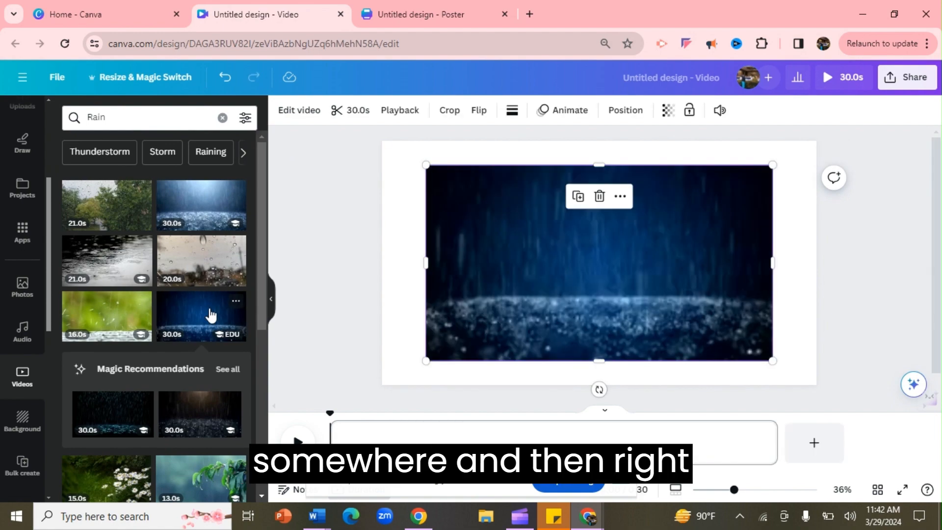
right_click(527, 259)
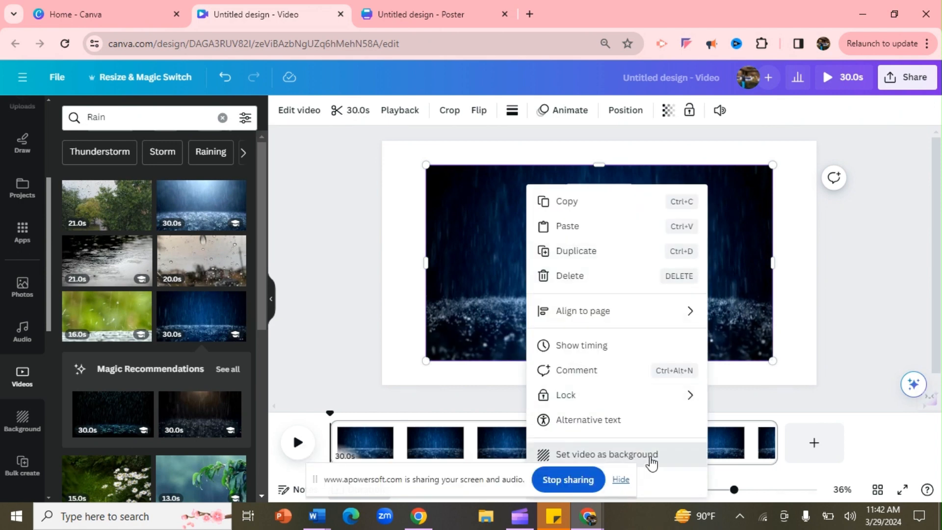
left_click(651, 457)
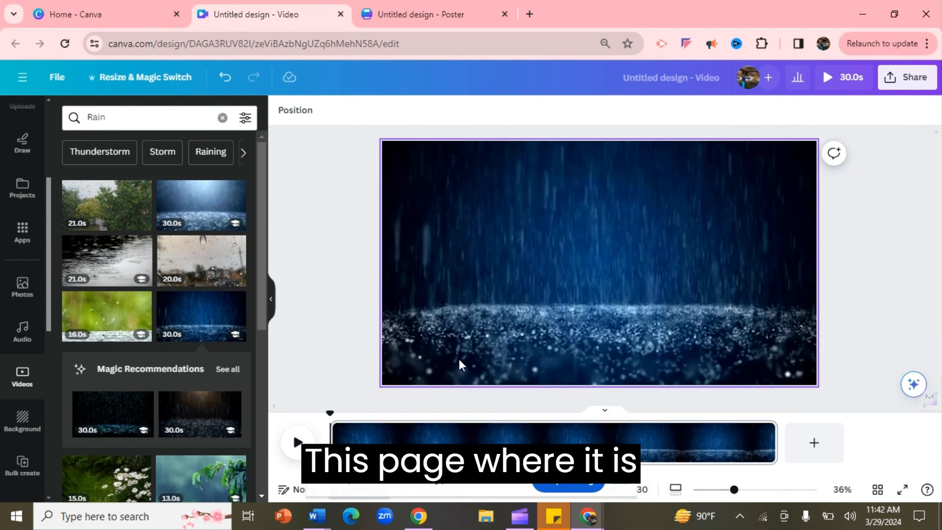
- Play the video, pause it a few seconds in, and split the page at the playhead
left_click(297, 443)
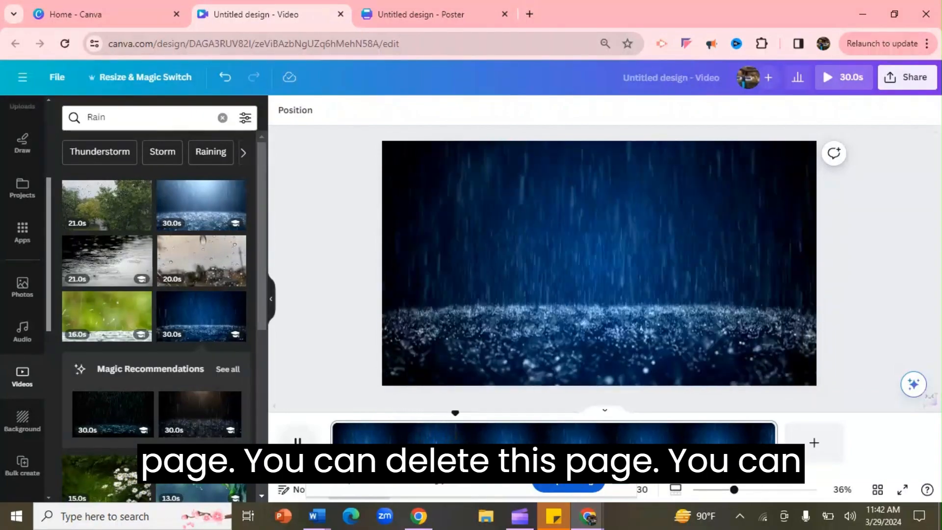
key("space")
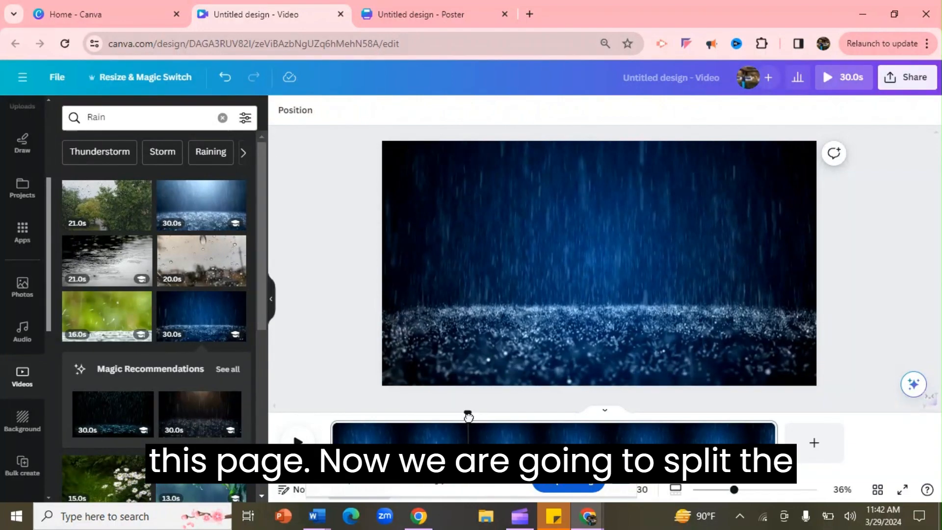
right_click(468, 417)
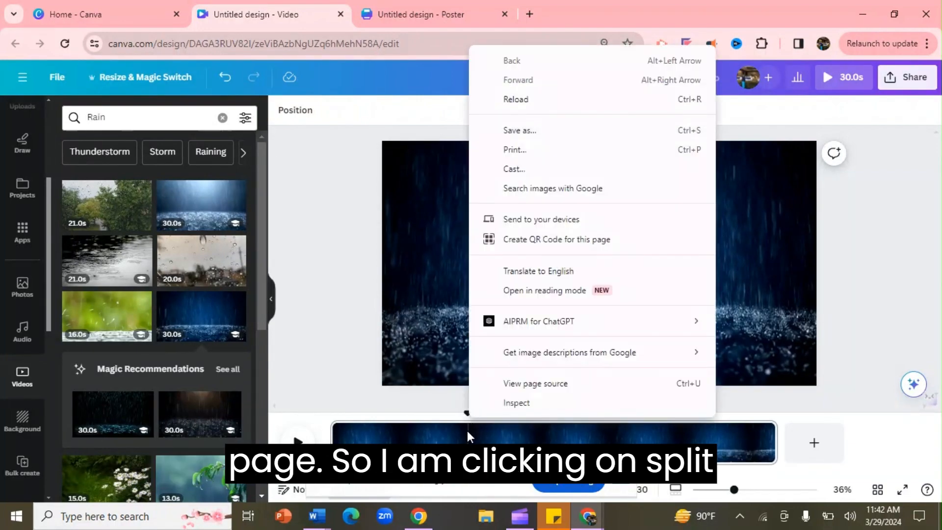
right_click(467, 431)
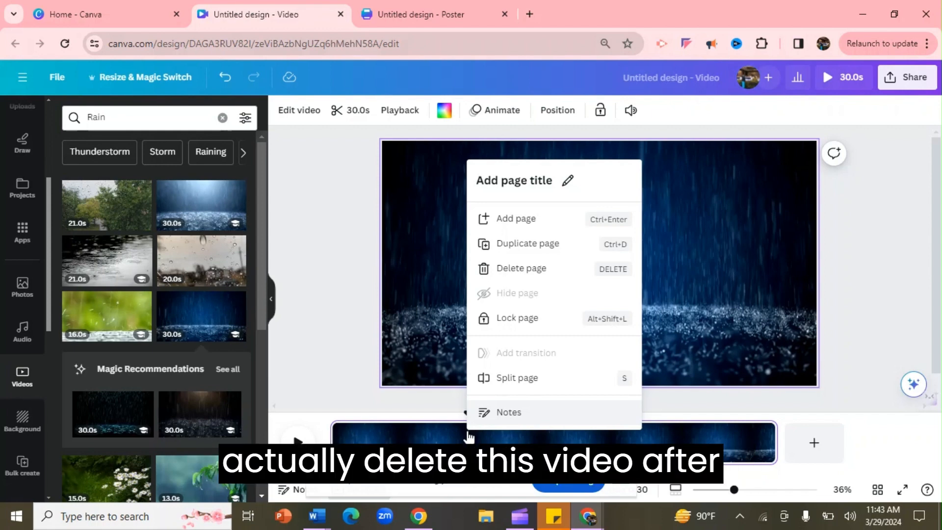
left_click(517, 382)
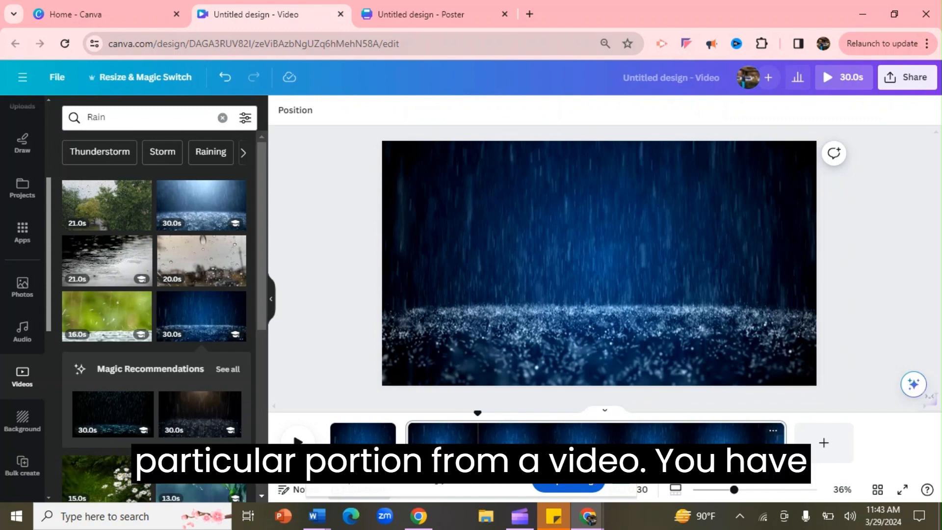
- Select the longer second clip and split it again at the playhead
left_click(482, 452)
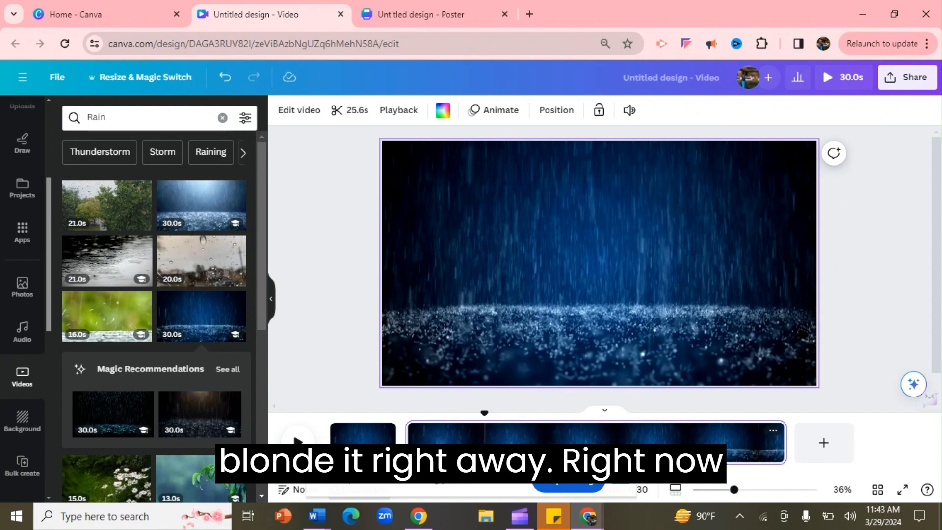
right_click(483, 452)
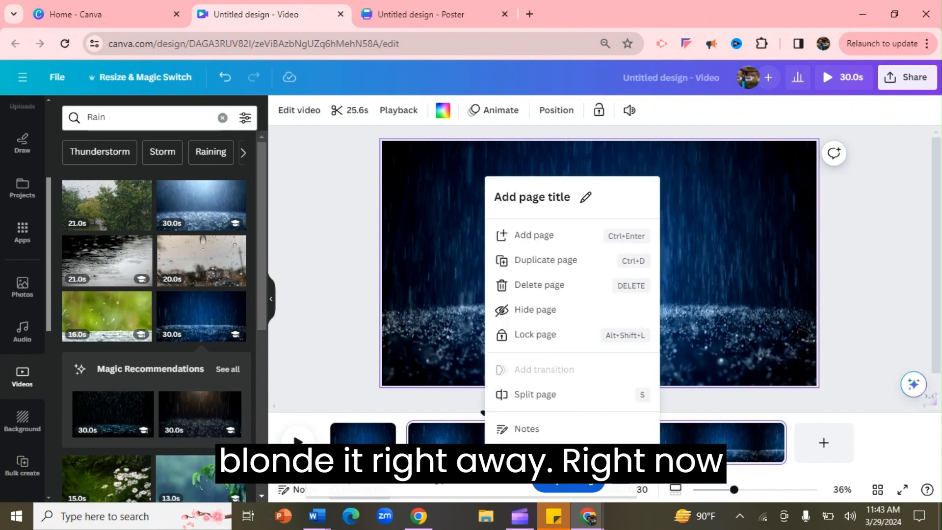
left_click(536, 395)
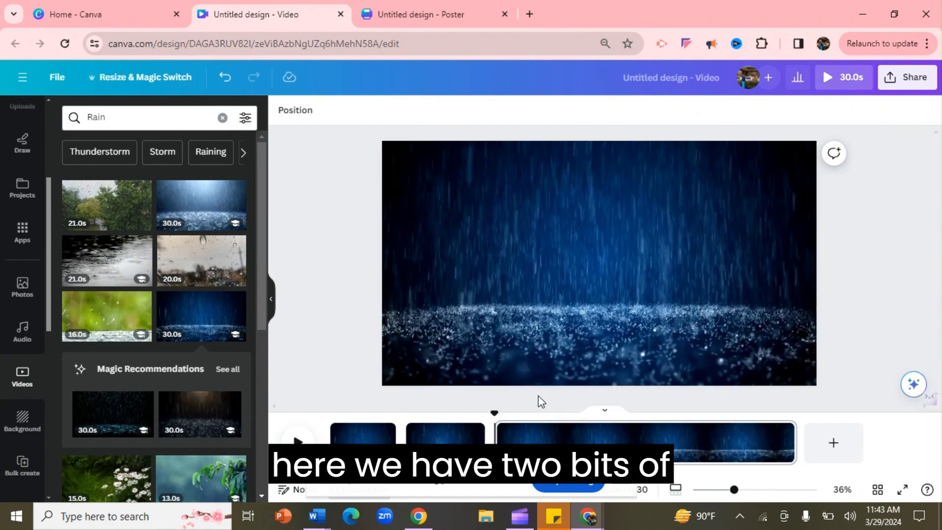
- Delete the 5.2-second middle clip from the timeline
left_click(449, 439)
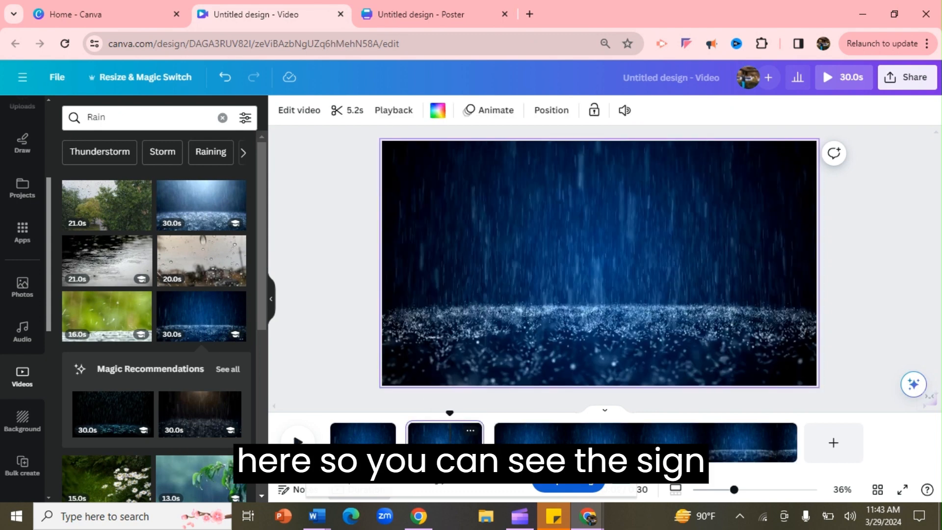
key("Delete")
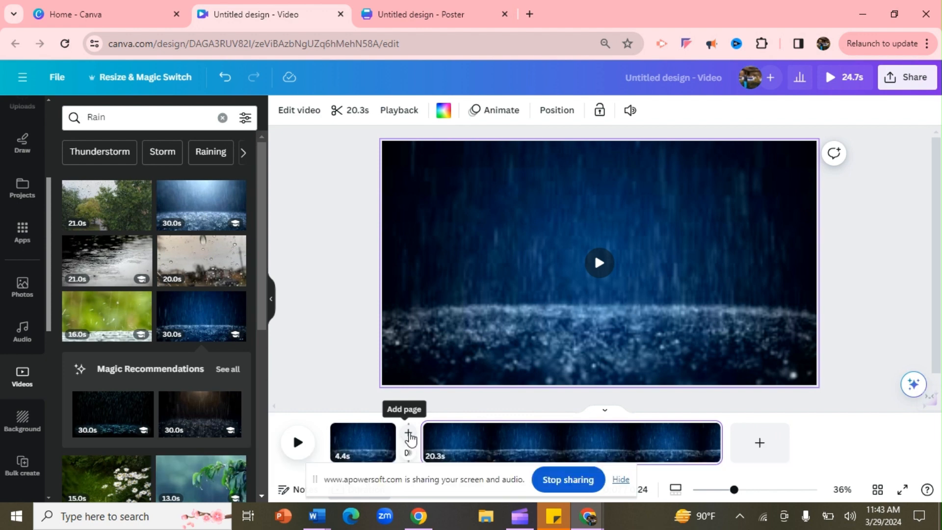
- Insert a new page between the two clips and set the lighter blue rain video as its background
left_click(408, 435)
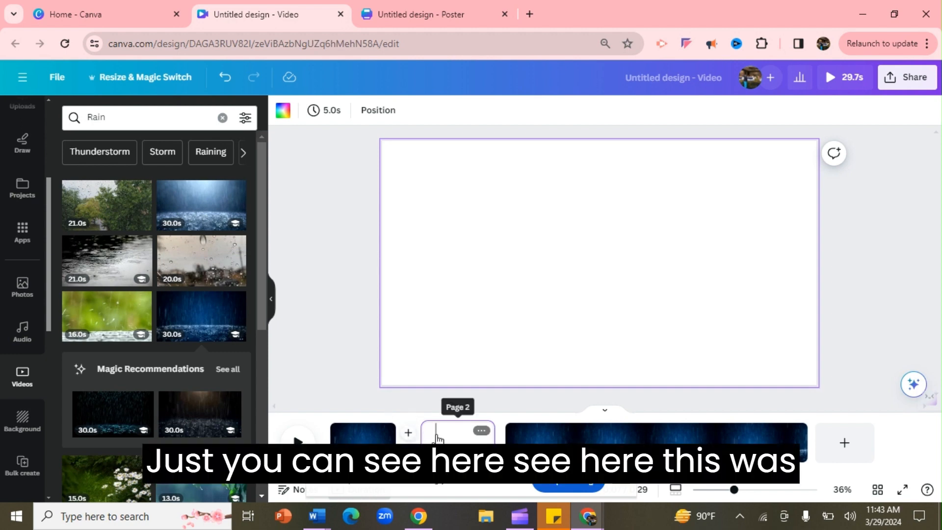
left_click(206, 211)
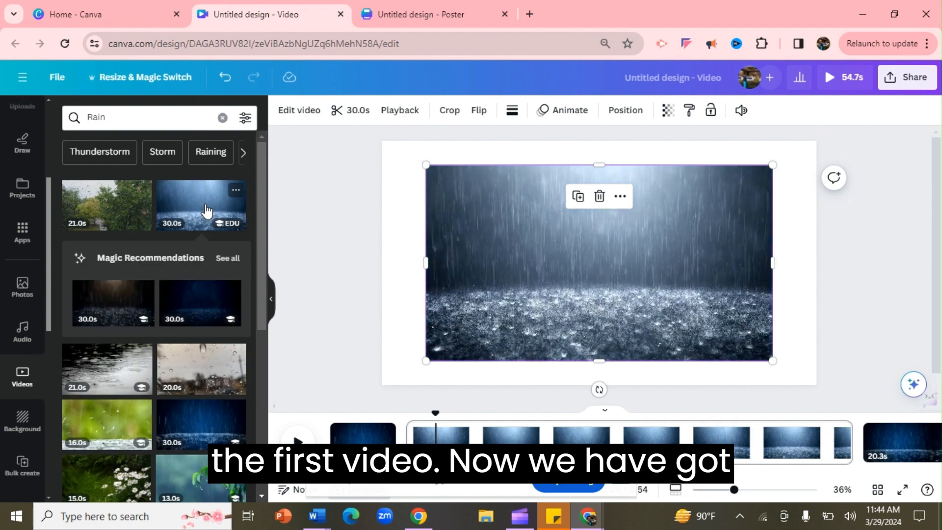
right_click(467, 283)
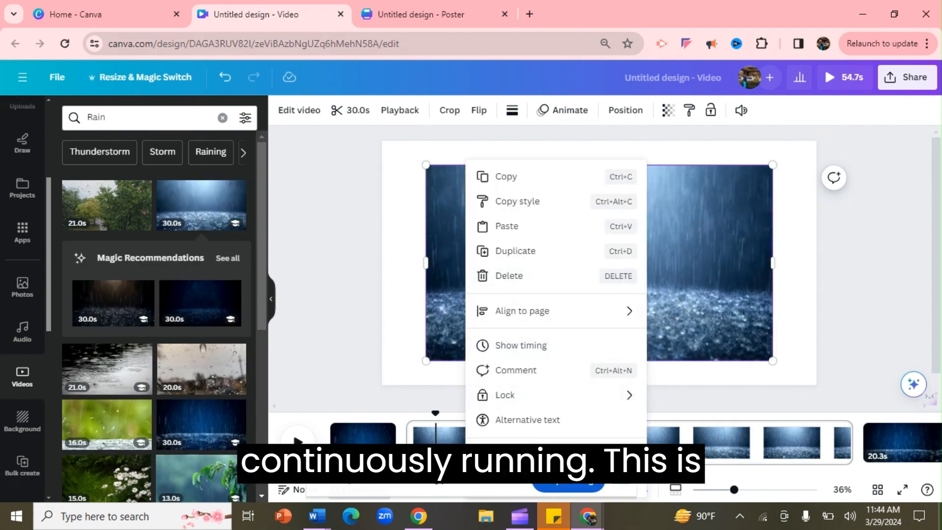
left_click(510, 465)
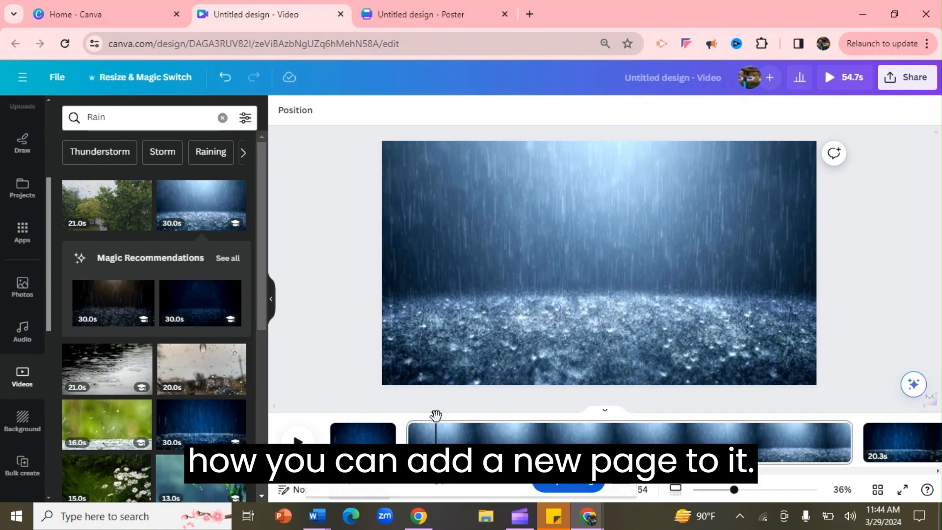
- Split the new rain page a few seconds in and delete its longer remaining part
left_click_drag(435, 414, 302, 429)
right_click(297, 428)
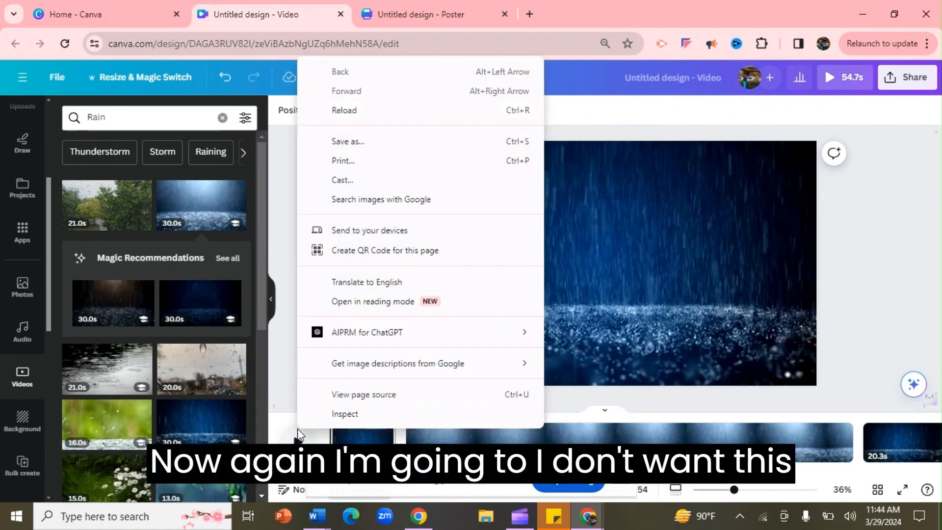
left_click(616, 397)
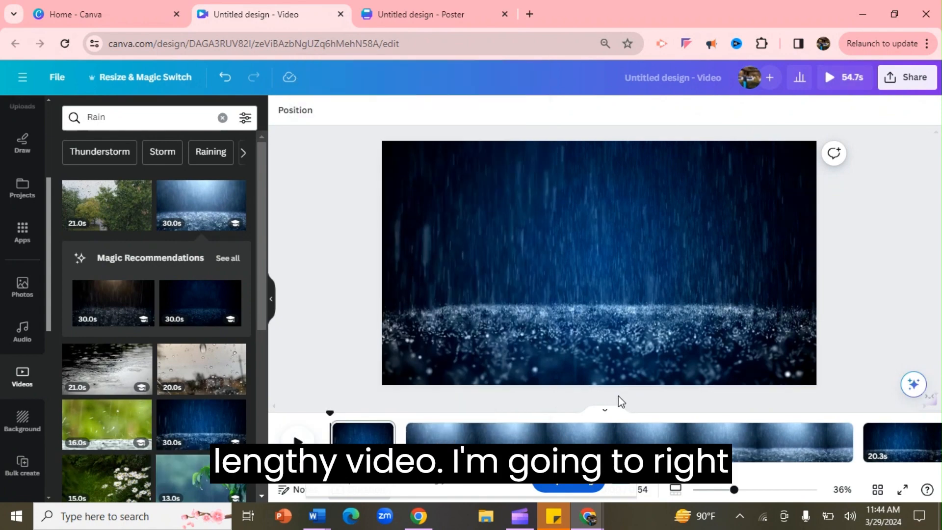
left_click(298, 440)
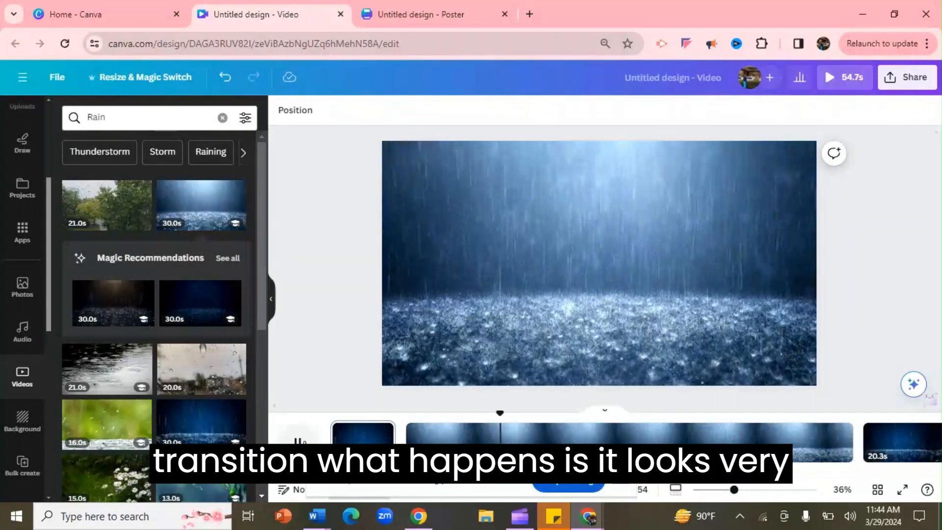
key("space")
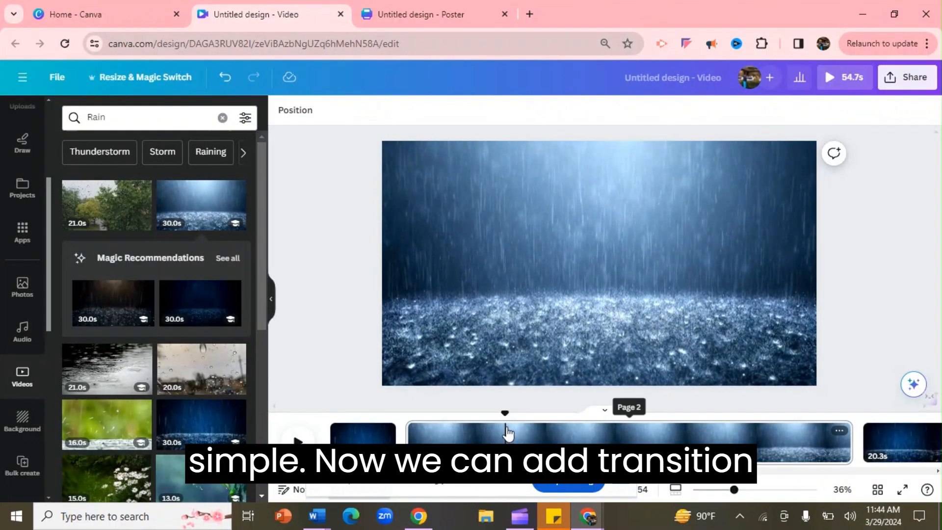
right_click(505, 433)
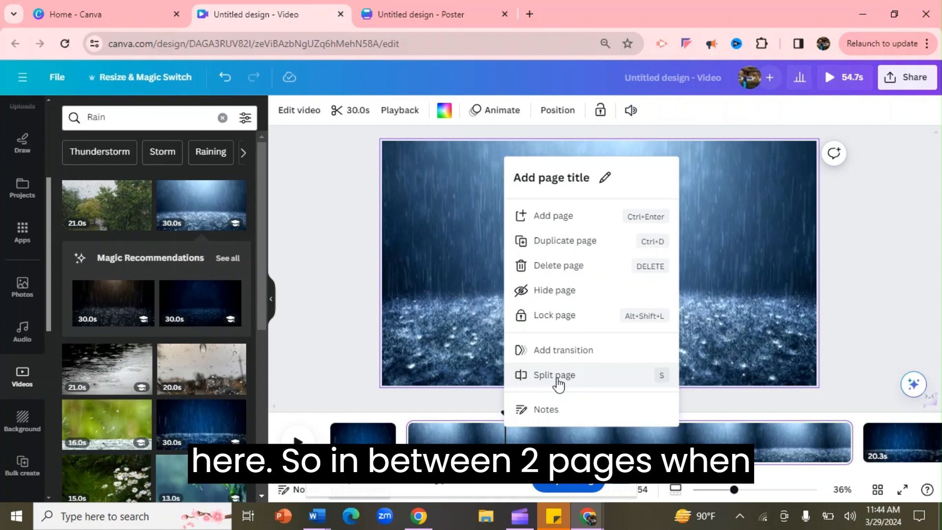
left_click(557, 383)
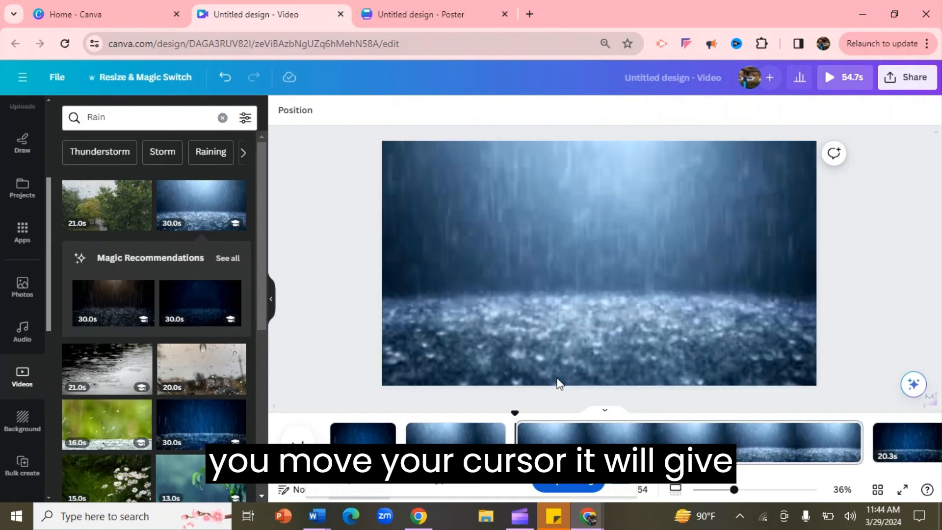
left_click(580, 432)
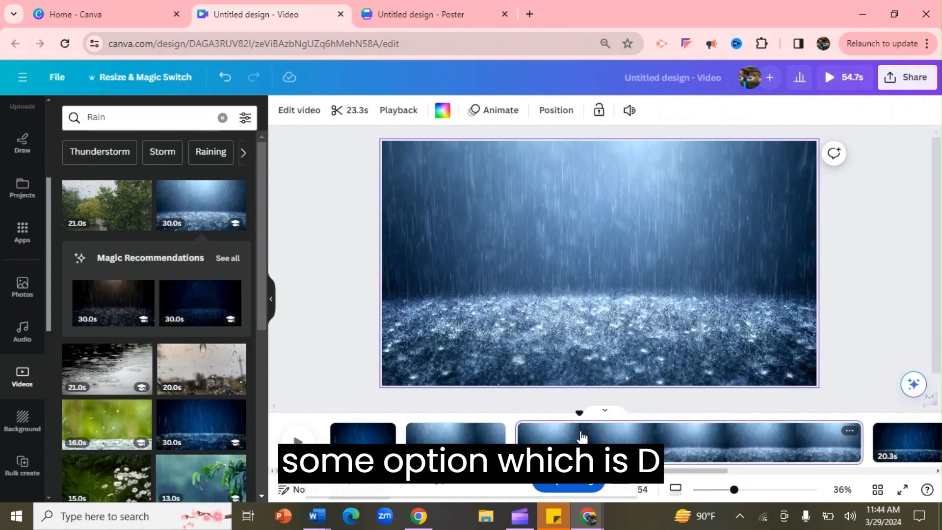
key("Delete")
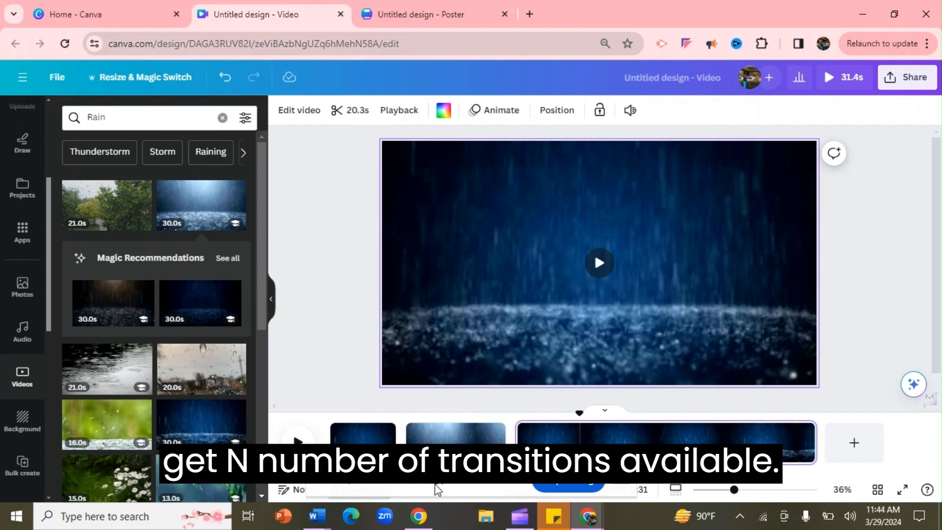
- Add a Color Wipe transition between the first two pages with a leftward direction
mouse_move(407, 445)
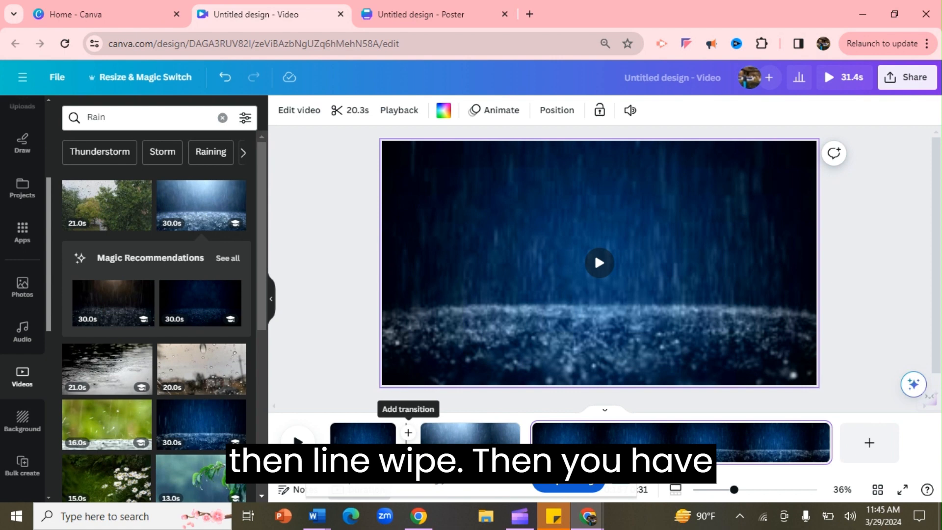
left_click(408, 432)
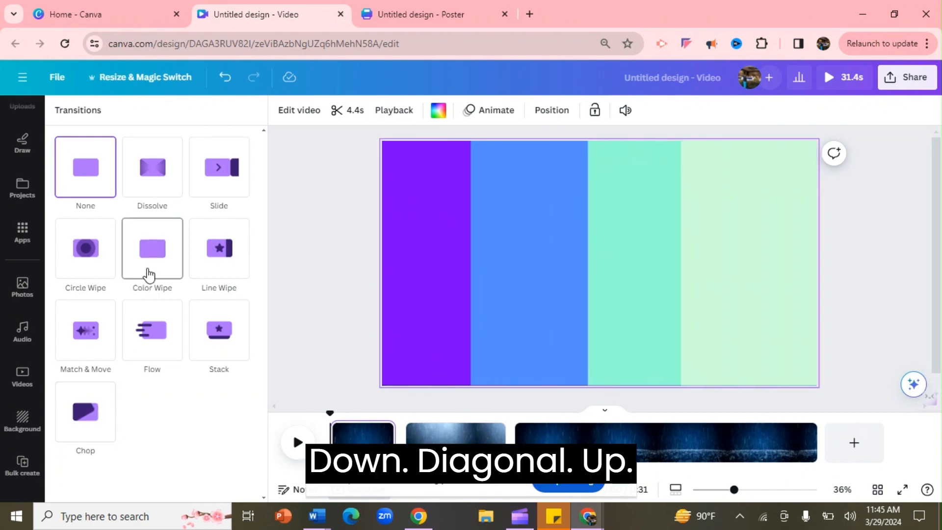
left_click(149, 275)
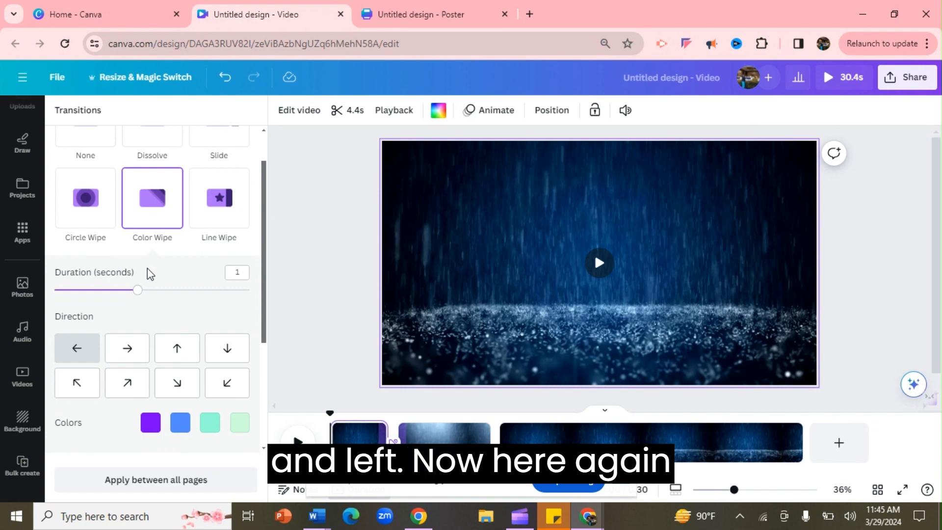
left_click(89, 349)
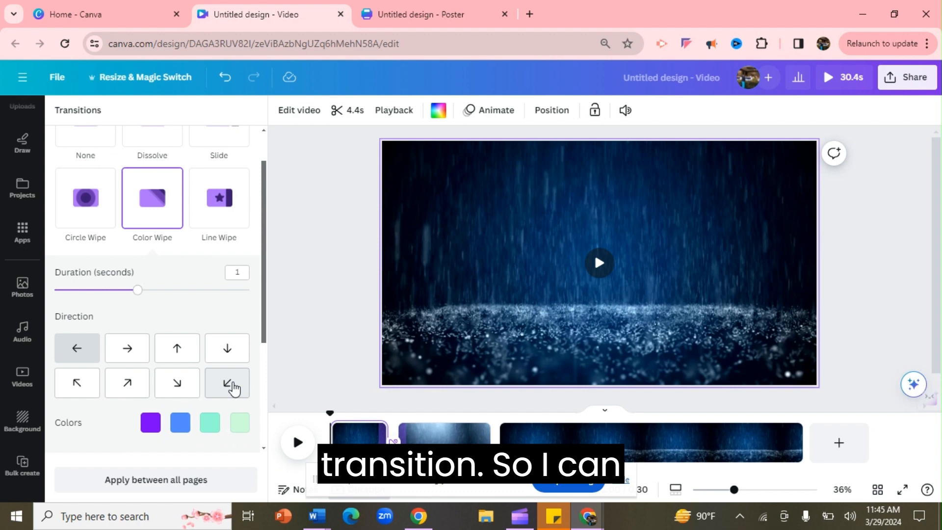
- Change the fourth wipe colour to the light purple default swatch
left_click(240, 424)
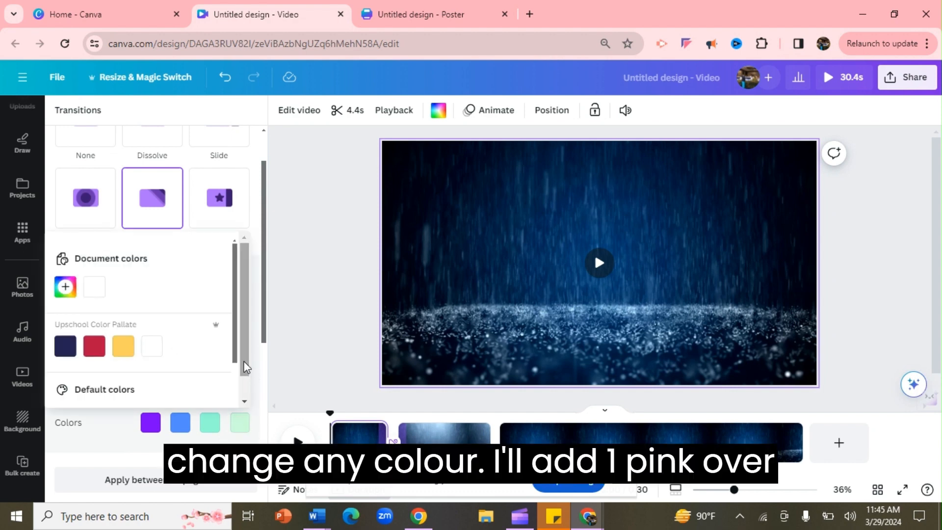
scroll(237, 372, "down", 1)
scroll(237, 388, "down", 2)
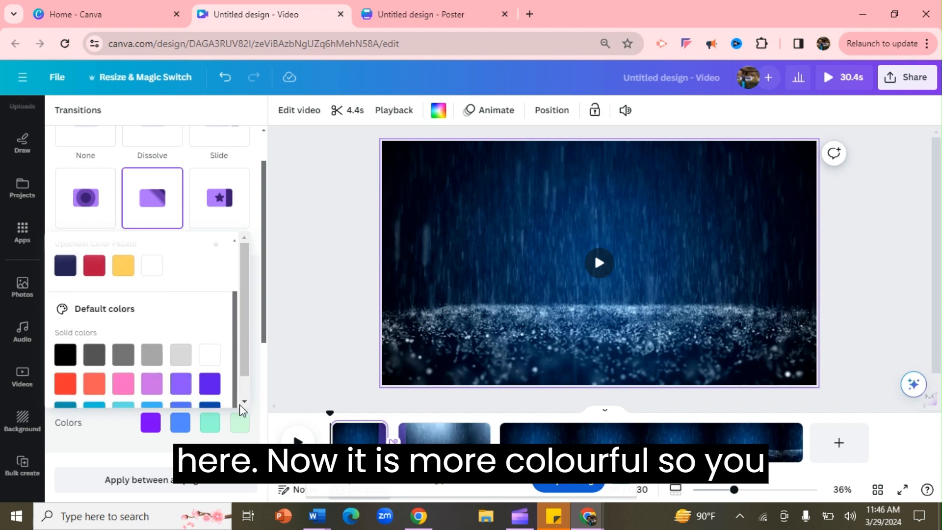
left_click(152, 385)
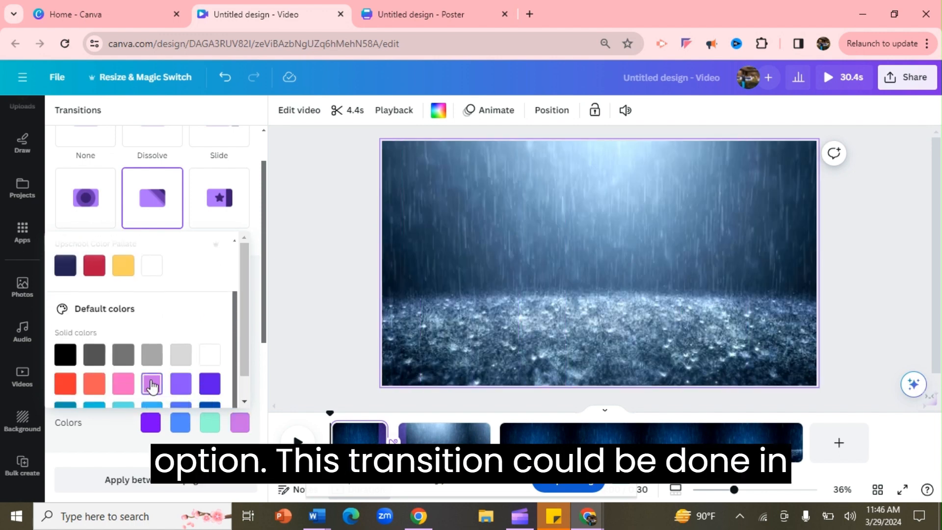
- Change the third wipe colour to the pink default swatch
left_click(210, 431)
left_click(210, 430)
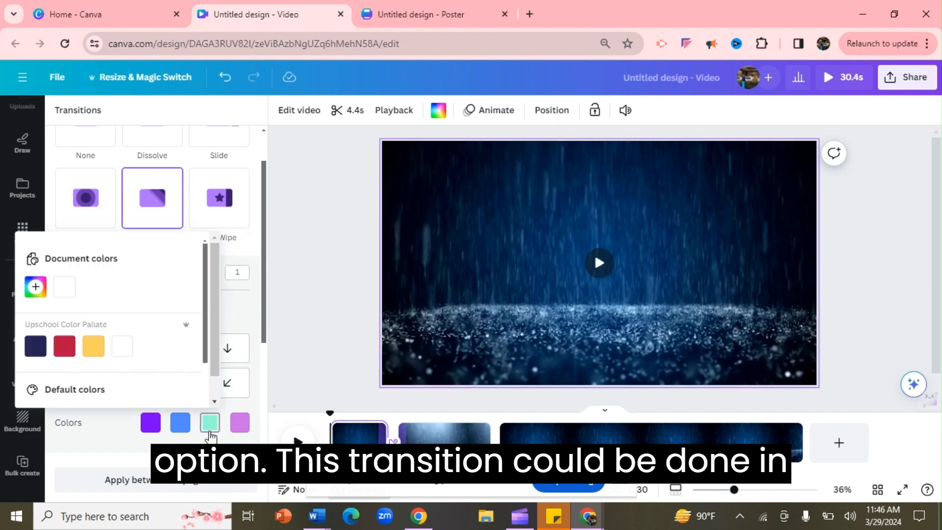
left_click_drag(208, 329, 209, 405)
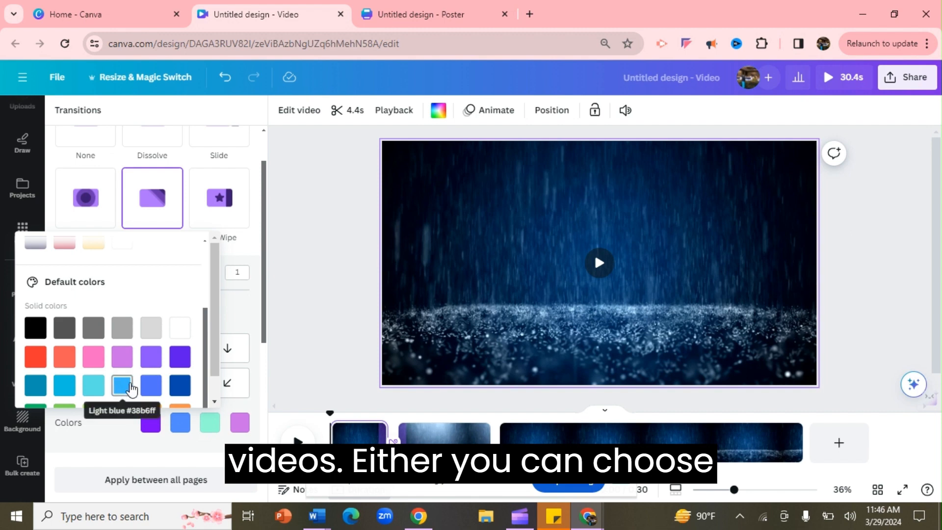
left_click(101, 363)
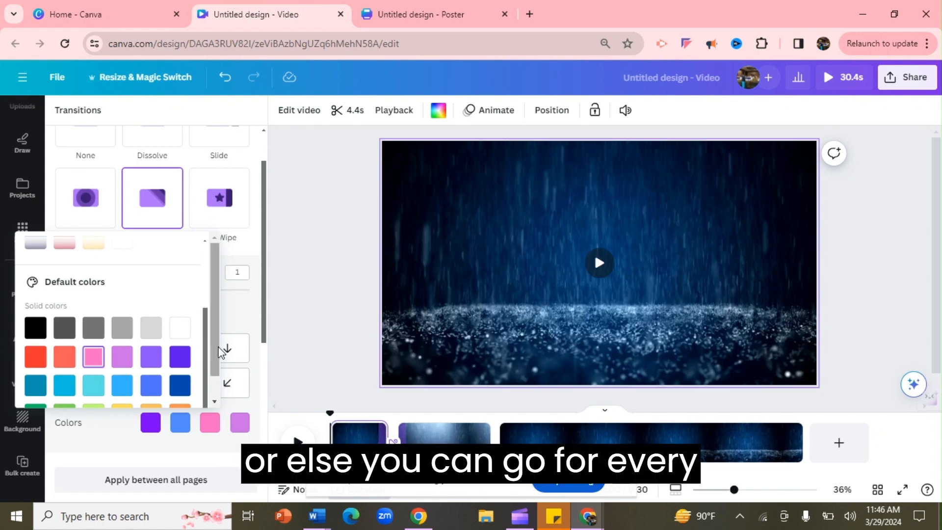
- Apply the Color Wipe transition between all pages
left_click(215, 403)
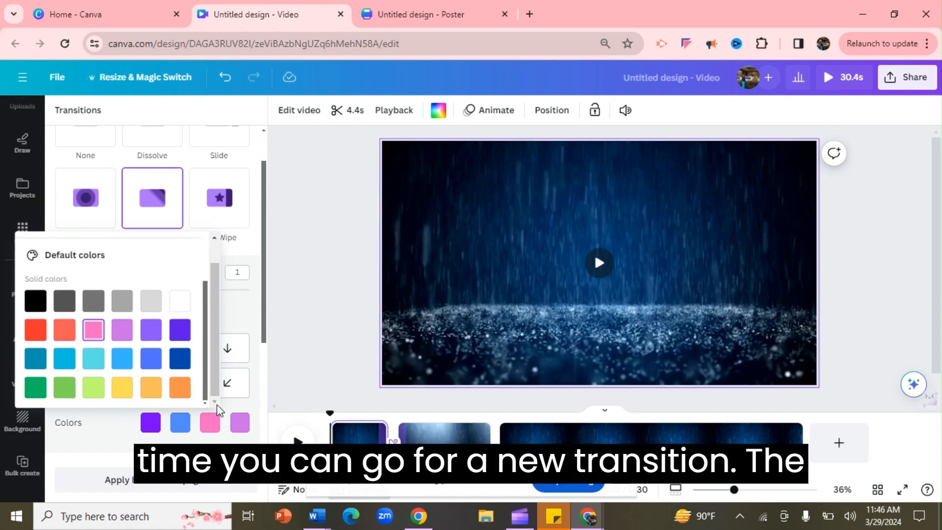
left_click_drag(265, 335, 272, 381)
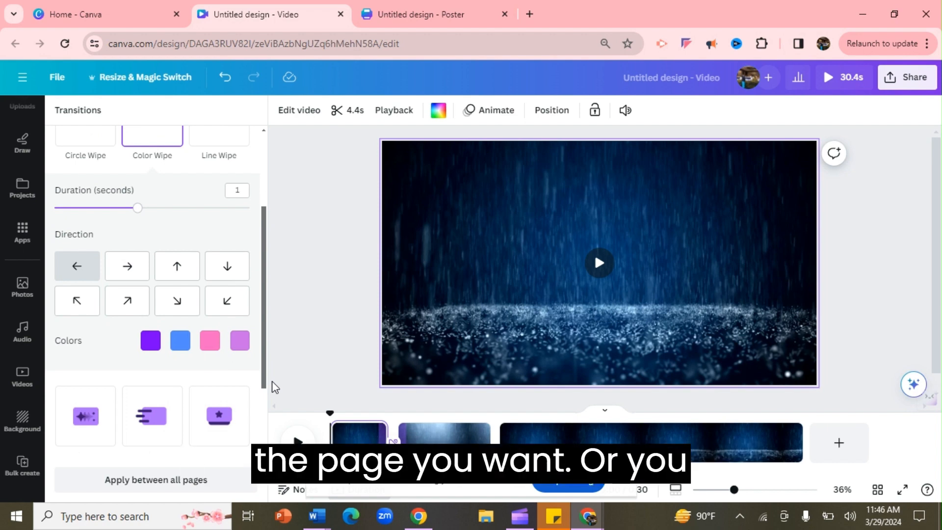
left_click(152, 489)
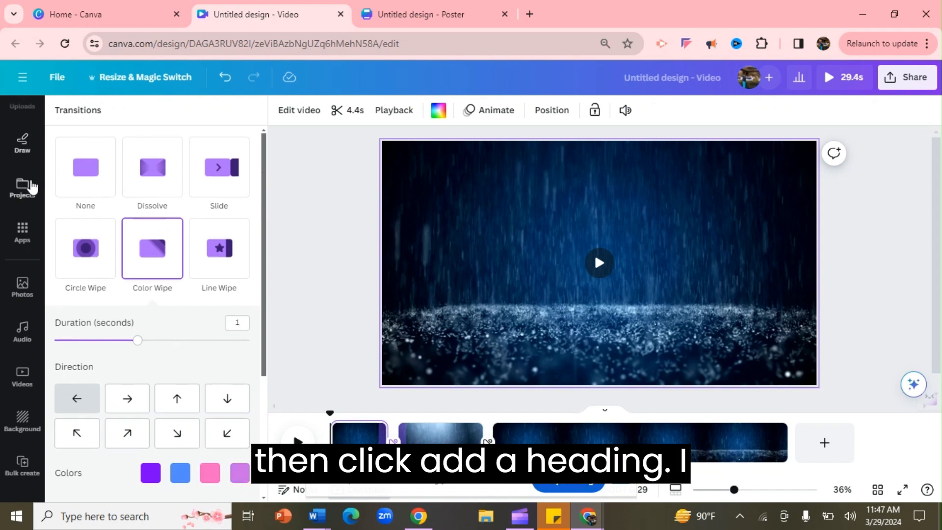
- Add a heading to the first page and paste the text "Change the climate, not the planet", adding "!" at the end
left_click(329, 224)
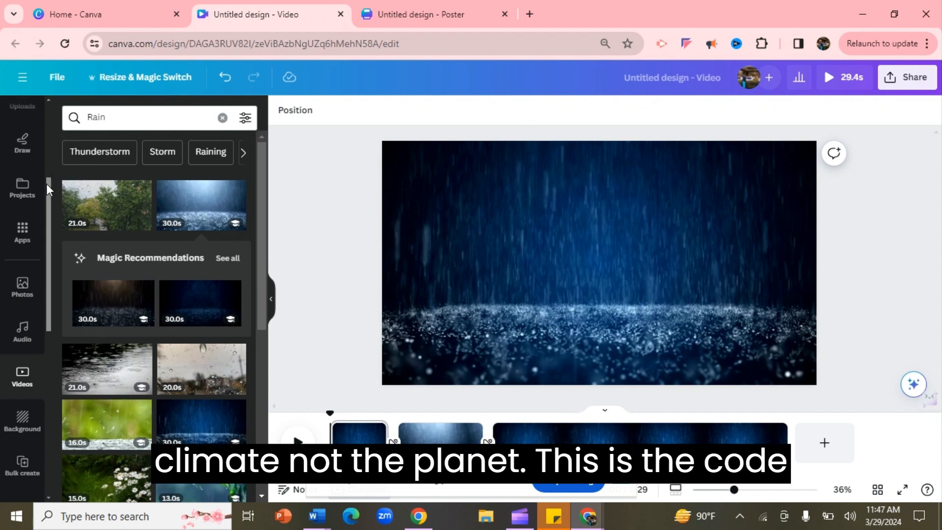
left_click_drag(46, 184, 49, 110)
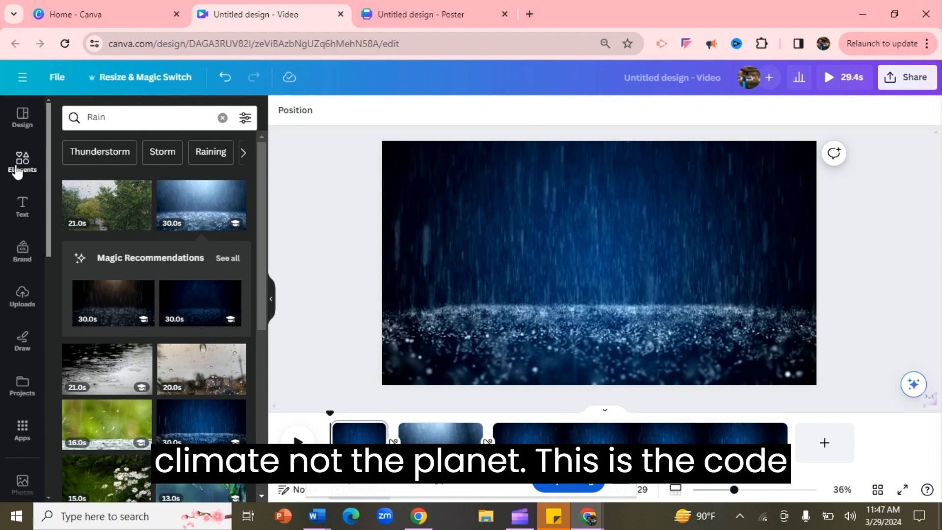
left_click(22, 206)
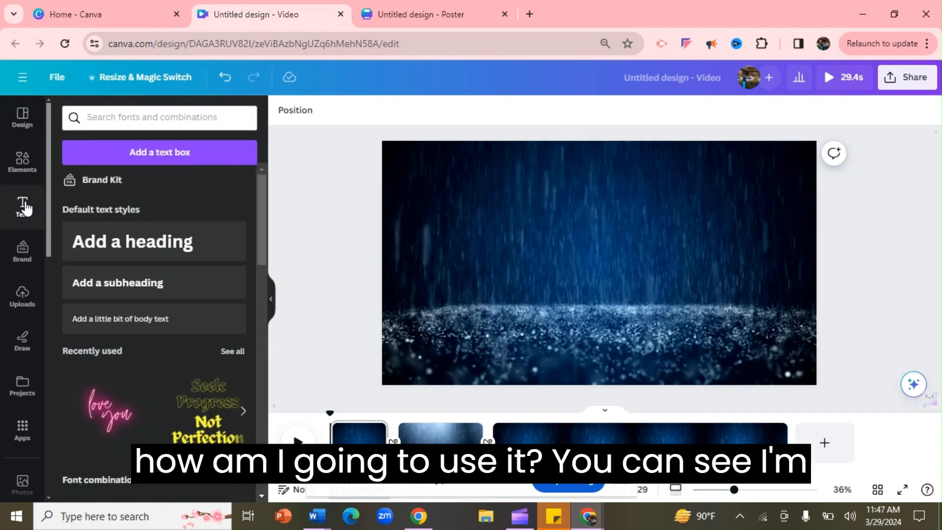
left_click(163, 249)
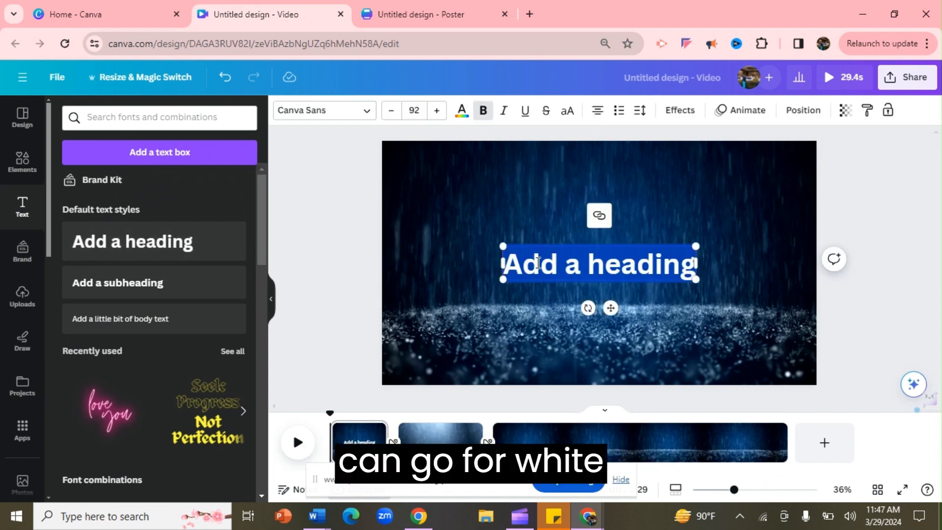
type("Change the climate, not the planet")
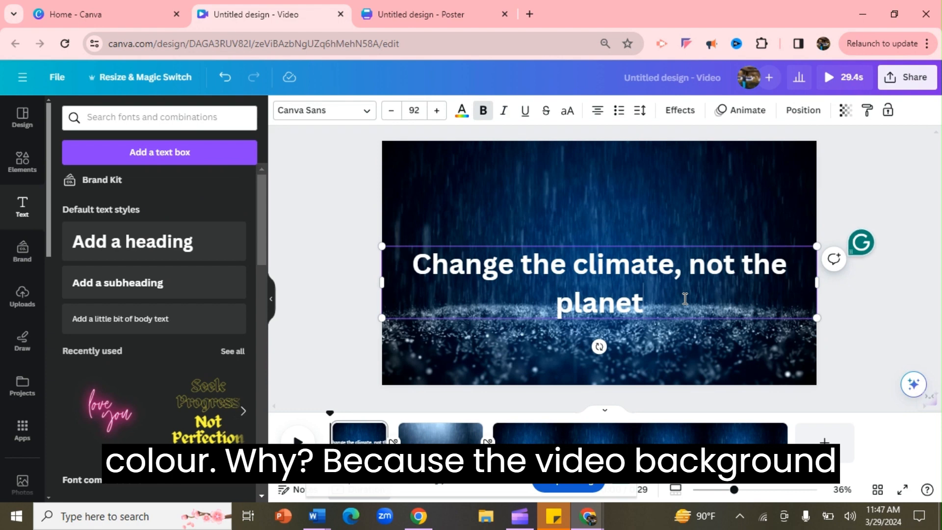
type("!")
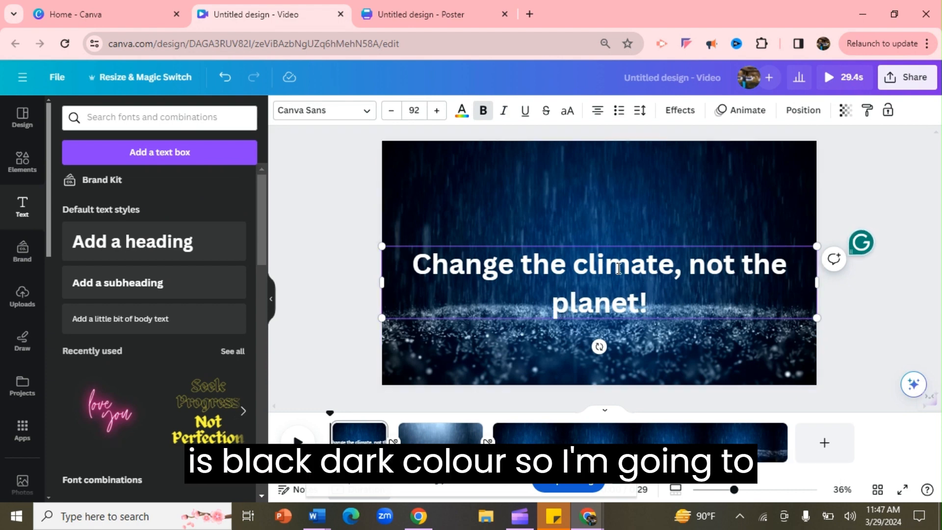
left_click(851, 161)
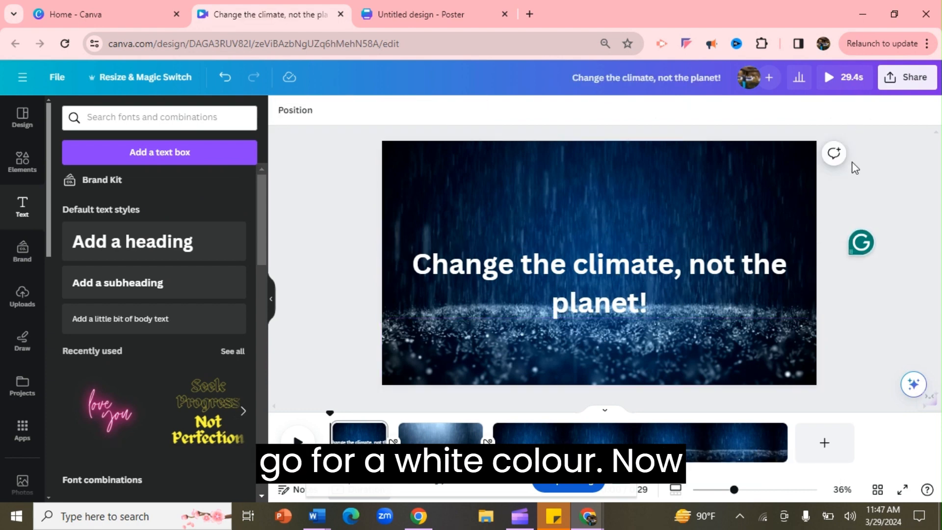
- Move the heading up towards the top of the page
left_click(727, 301)
left_click_drag(727, 301, 725, 227)
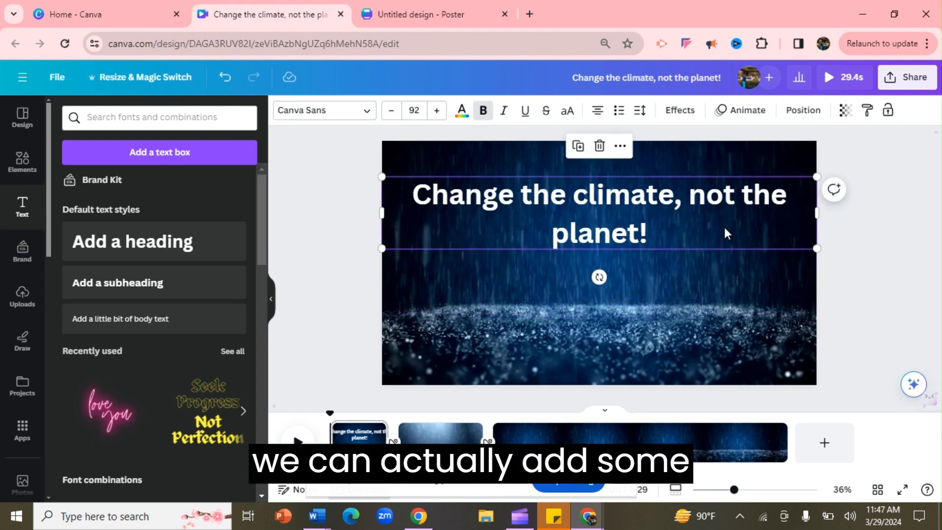
- Select all the heading text and set its colour to white
left_click(660, 229)
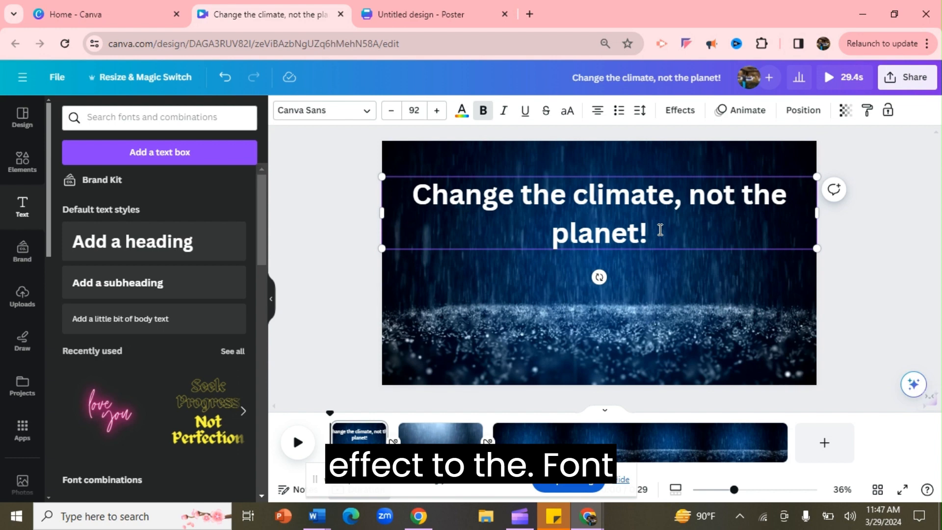
left_click_drag(660, 229, 398, 187)
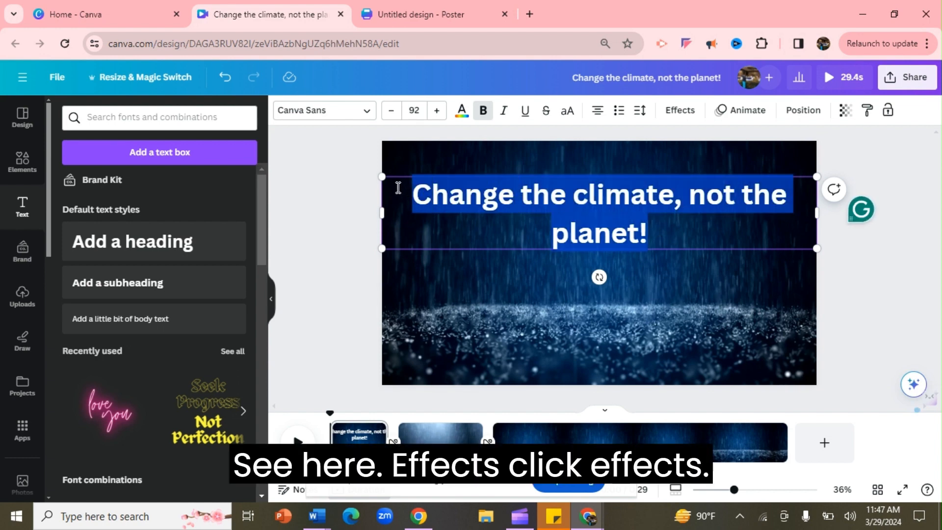
left_click(462, 117)
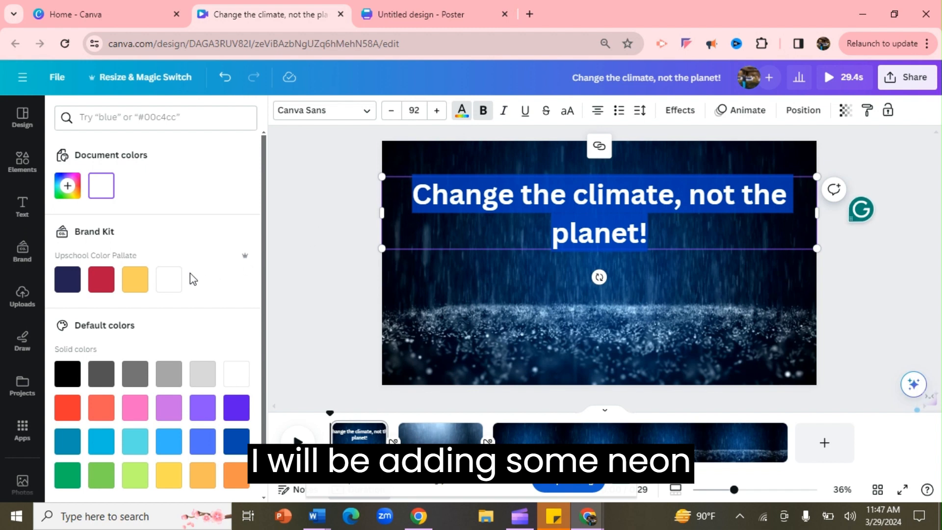
left_click(174, 284)
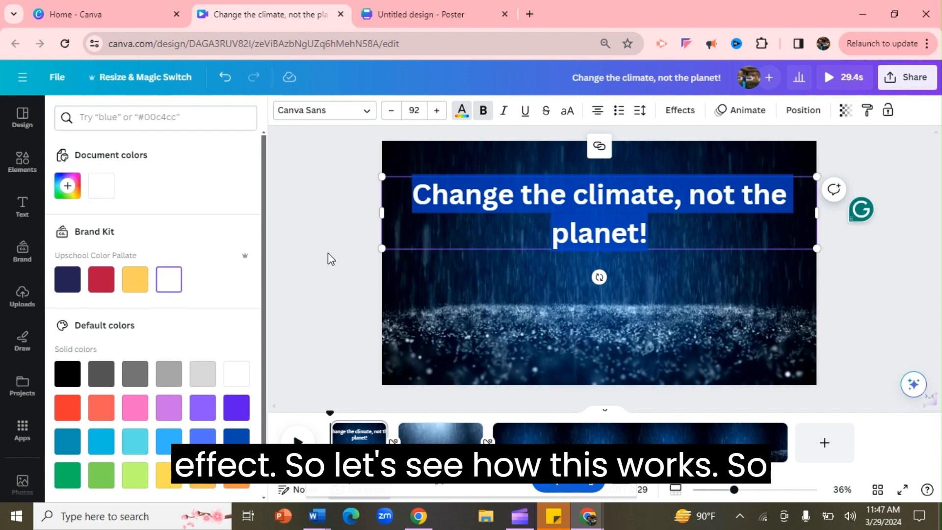
left_click(371, 228)
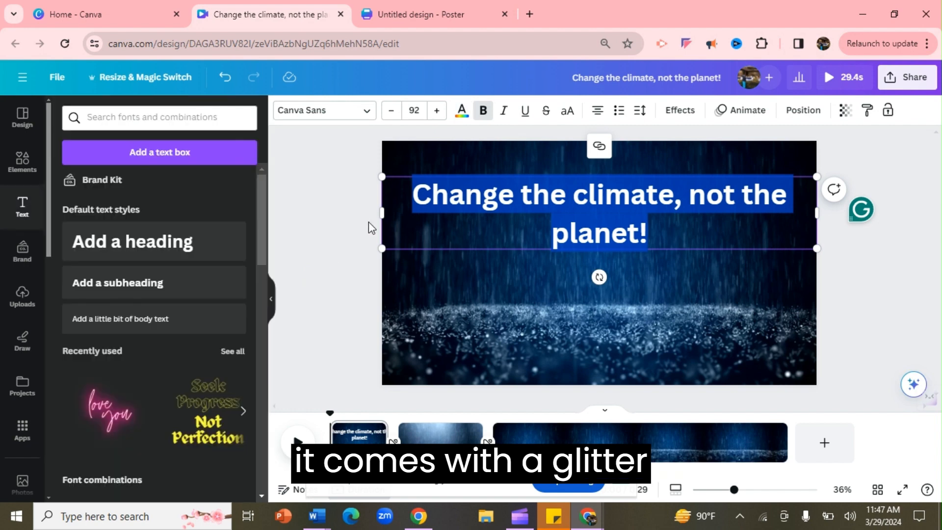
- Apply the Neon text effect to the heading
left_click(682, 118)
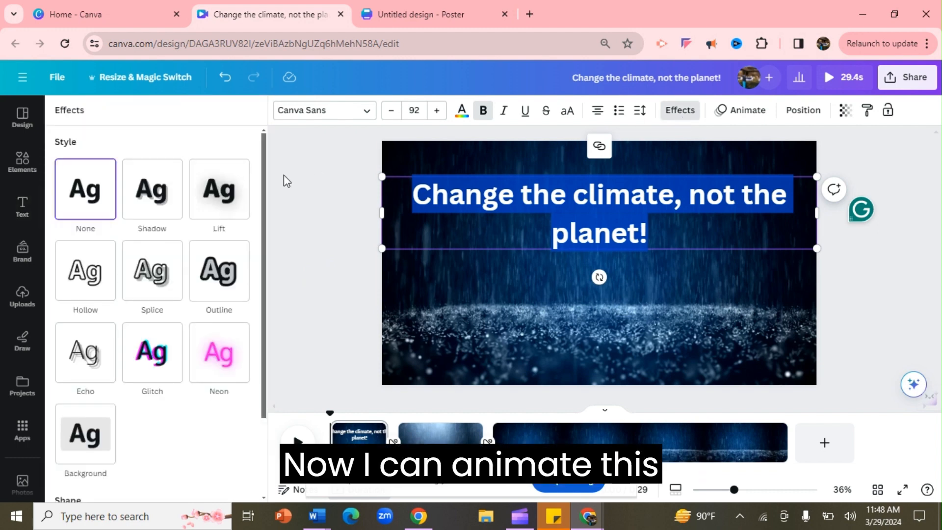
left_click_drag(265, 206, 265, 243)
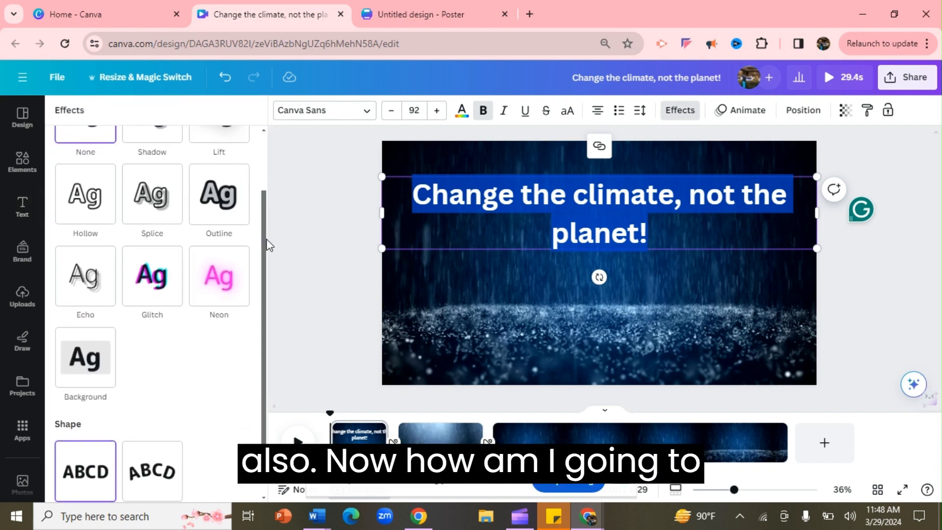
left_click(225, 275)
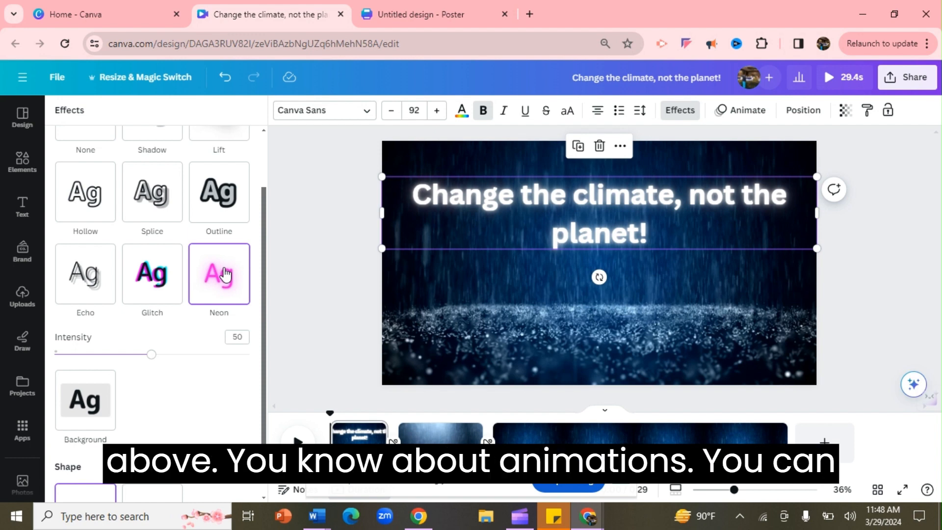
- Animate the heading with the Stomp text animation
left_click(746, 111)
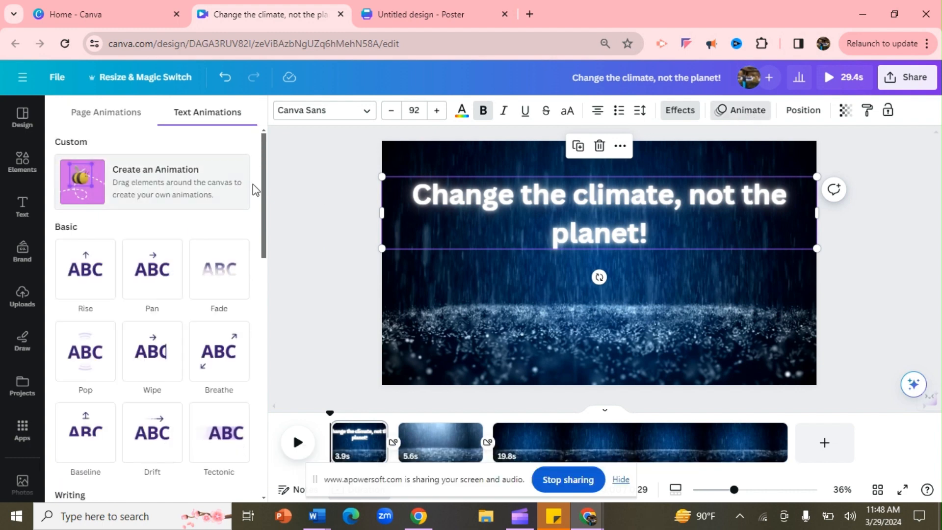
left_click_drag(265, 192, 268, 227)
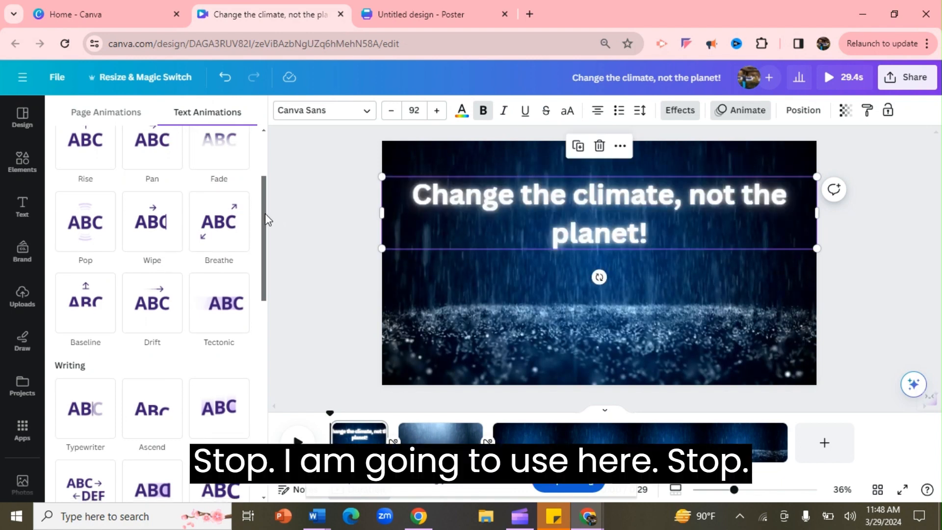
left_click_drag(266, 212, 273, 378)
left_click(80, 370)
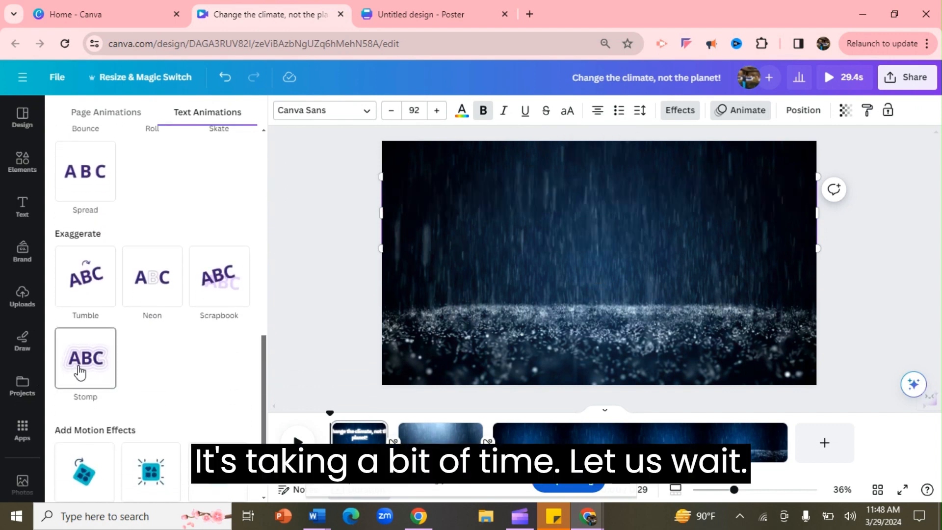
left_click(80, 369)
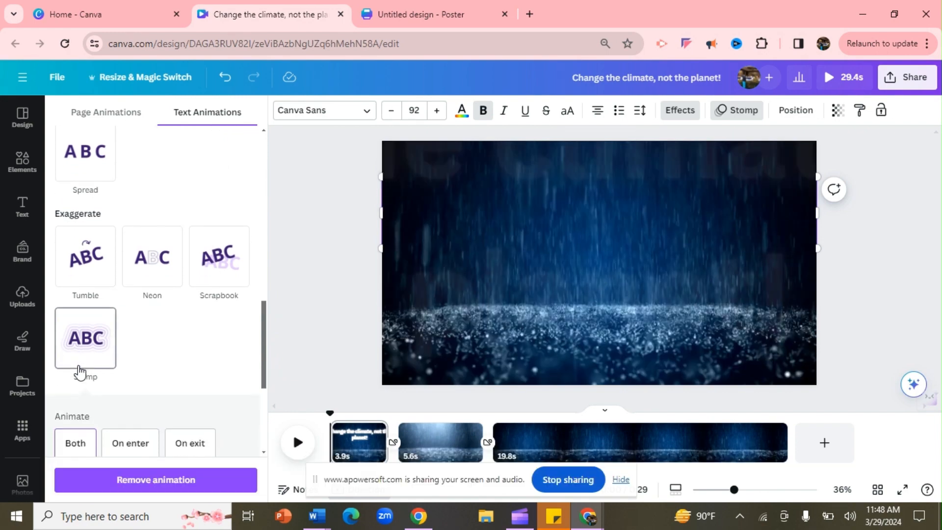
left_click(295, 267)
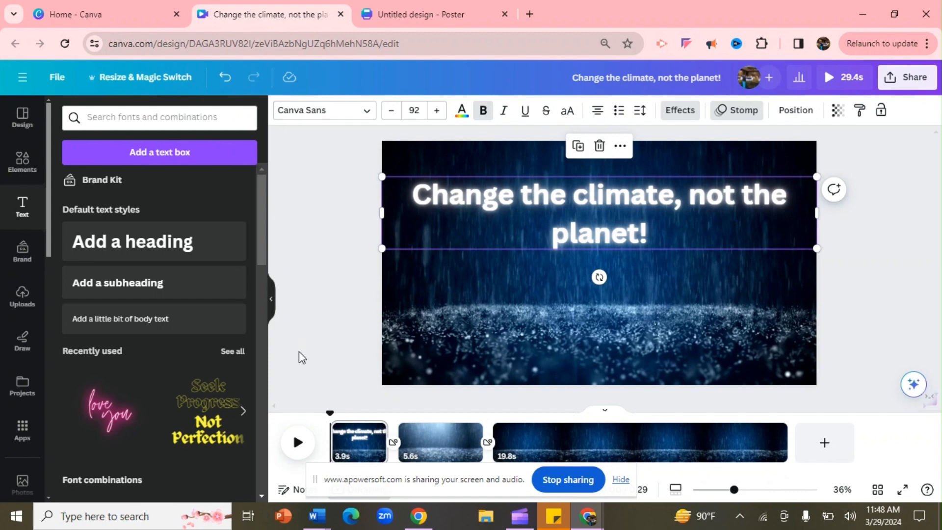
- Play the video from the first page to preview the heading and transitions
left_click(296, 445)
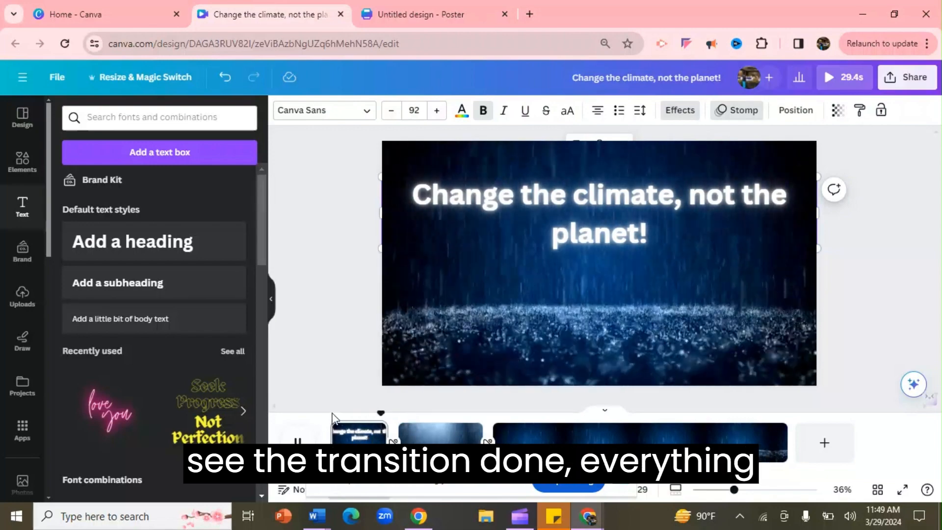
left_click(346, 434)
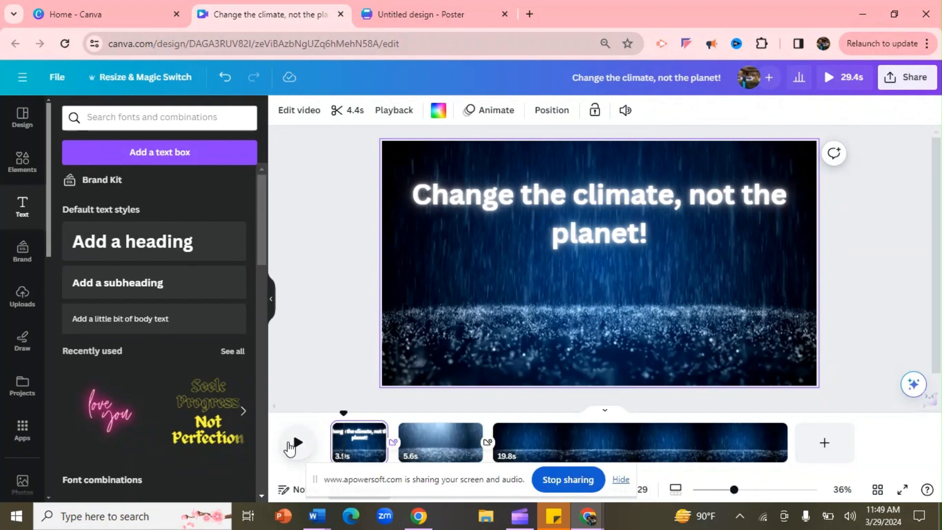
left_click(299, 443)
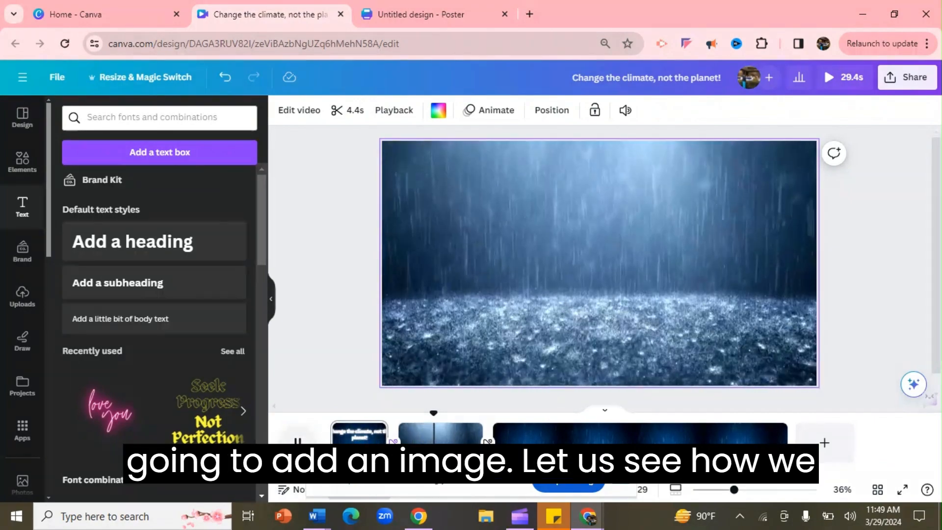
left_click(305, 443)
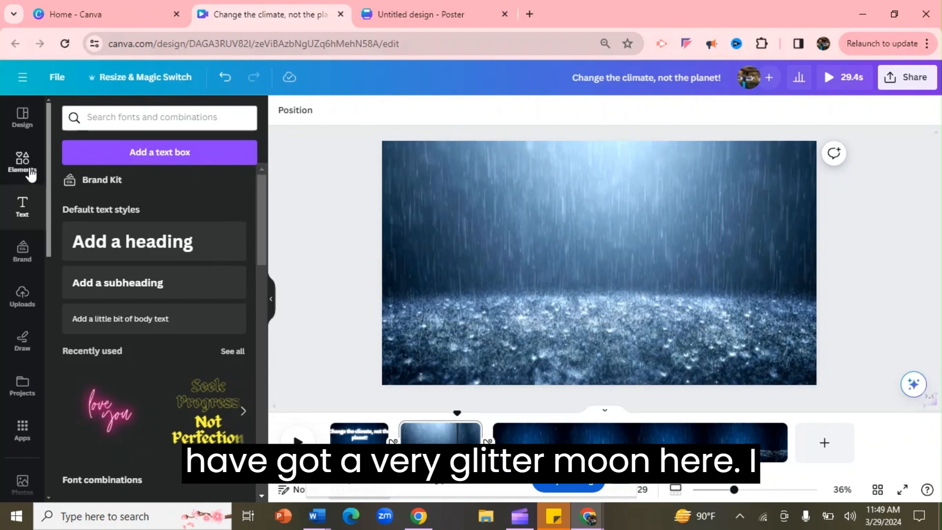
- Search the elements for "moon" and place the glowing moon graphic in the upper right of the second page
left_click(30, 172)
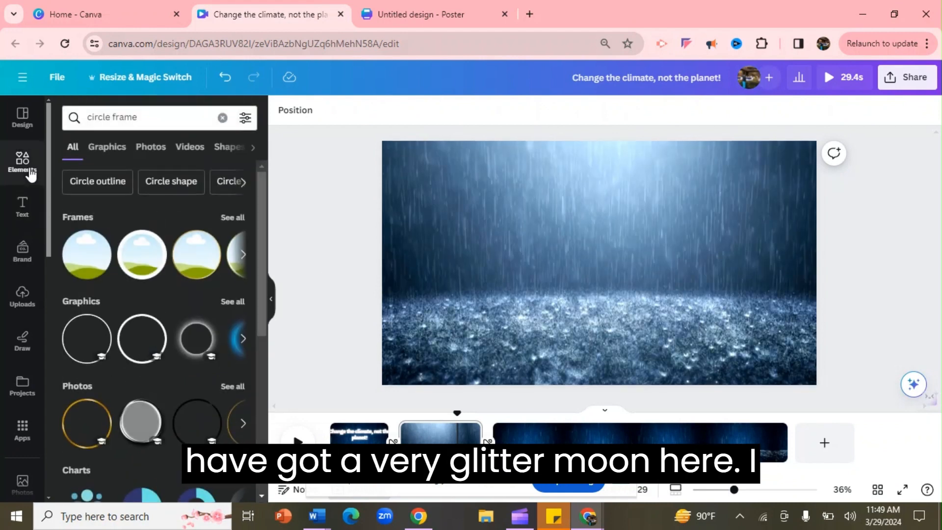
left_click(138, 118)
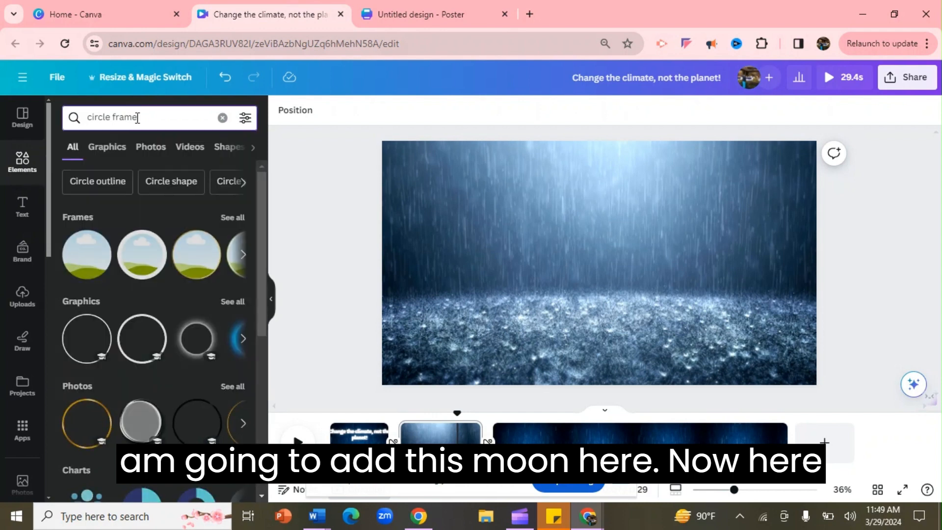
type("moon")
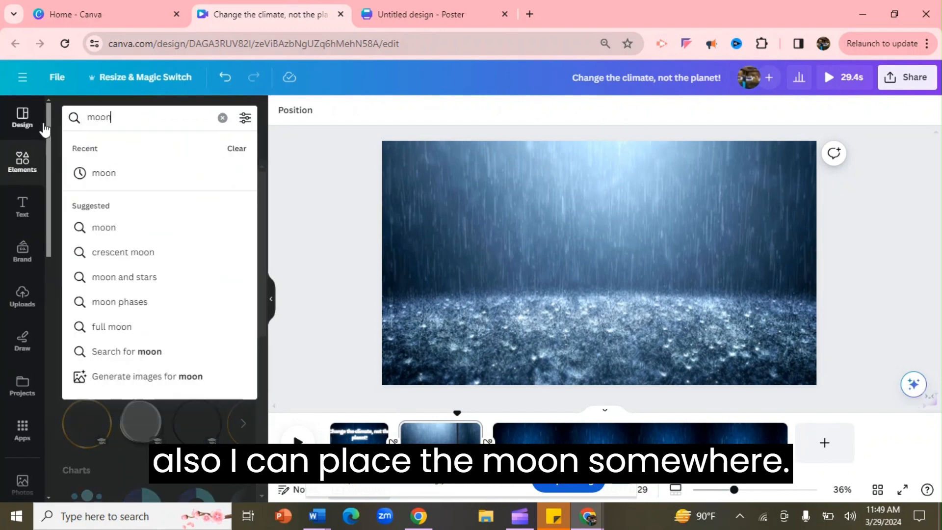
left_click(102, 171)
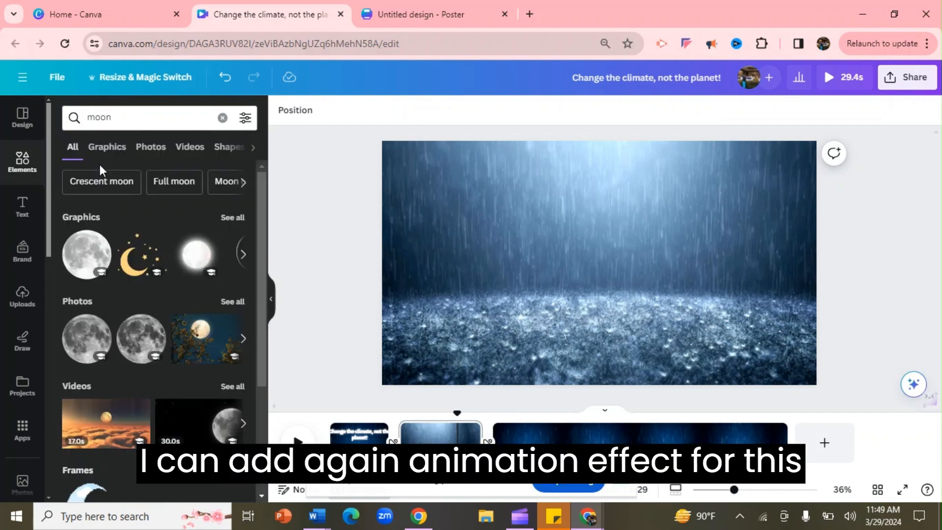
left_click(194, 253)
left_click_drag(602, 294, 721, 233)
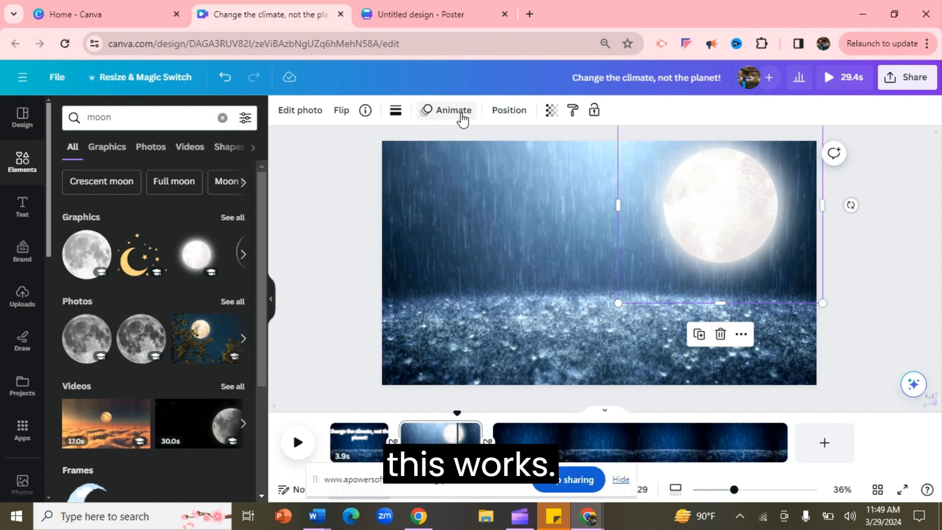
- Apply the Flicker motion effect to the moon graphic and play the second page to preview it
left_click(461, 114)
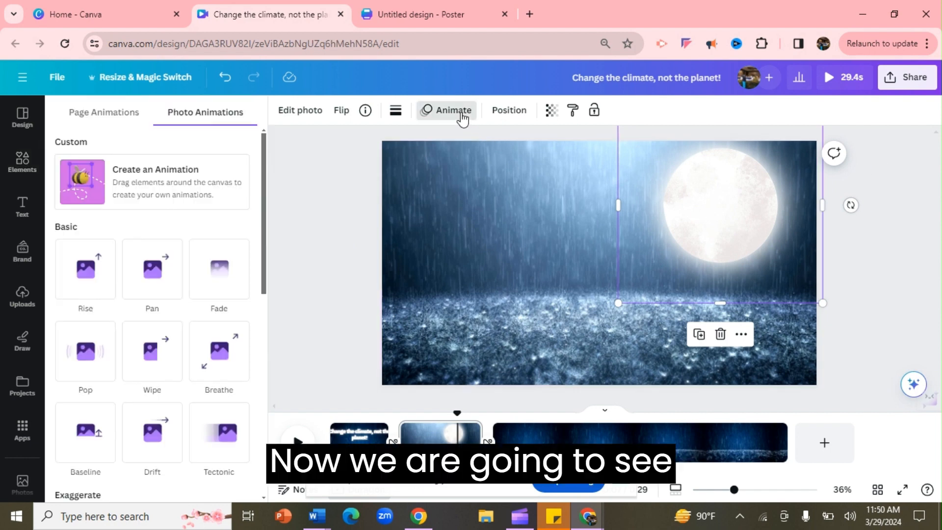
scroll(162, 319, "down", 10)
left_click(156, 353)
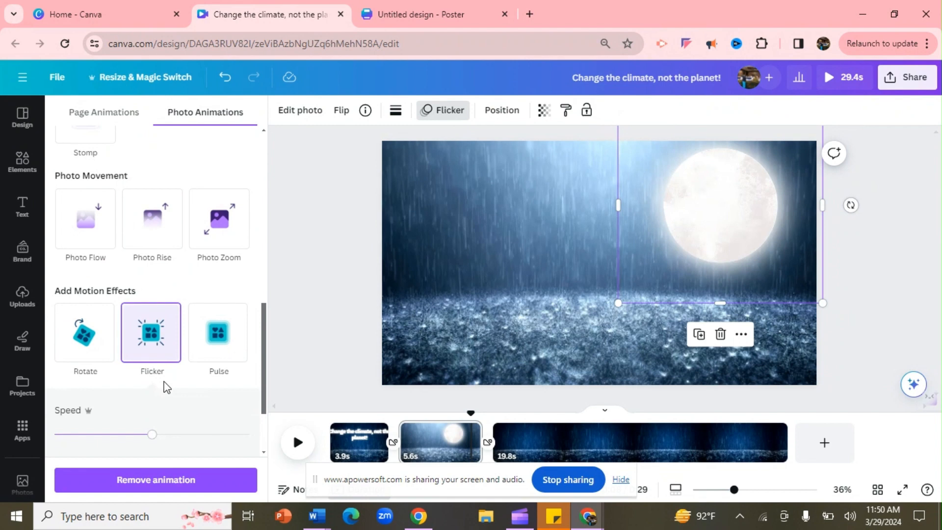
left_click(343, 315)
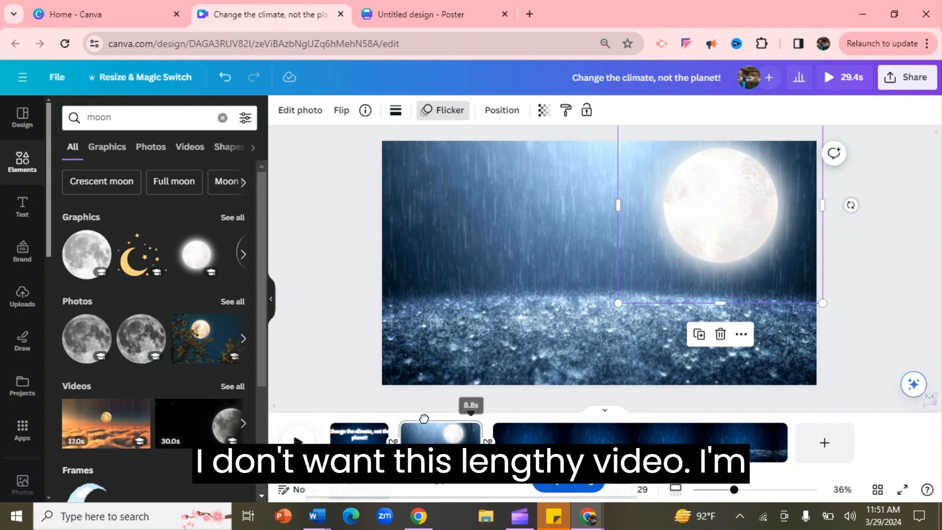
left_click_drag(424, 418, 405, 421)
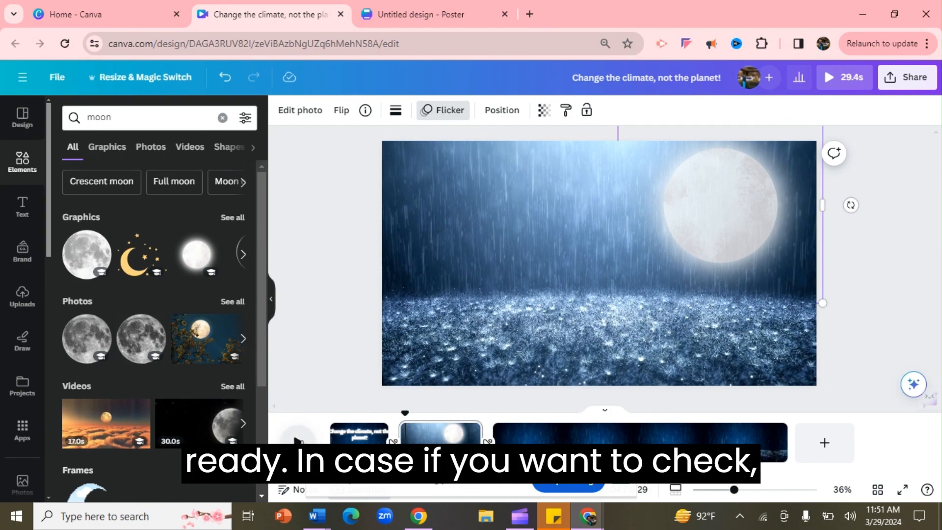
left_click(296, 440)
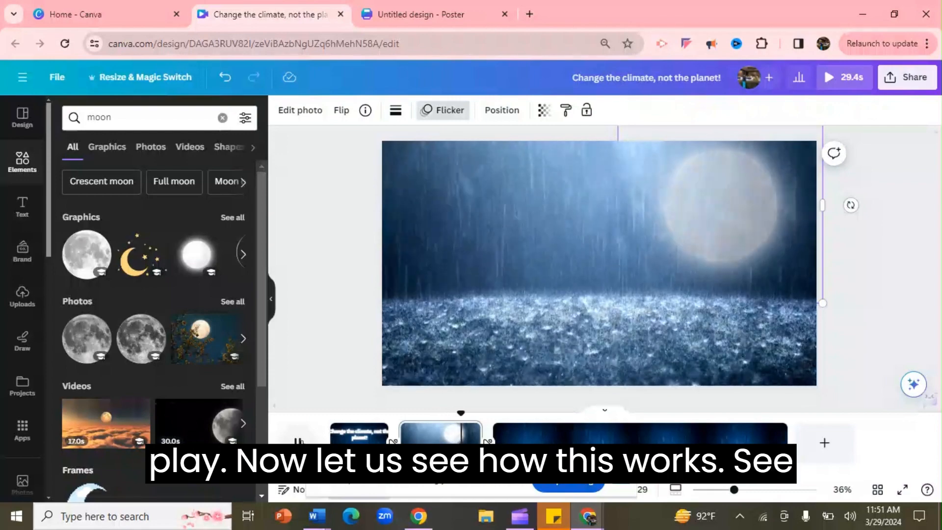
- Delete the third rain clip page from the timeline
left_click(646, 436)
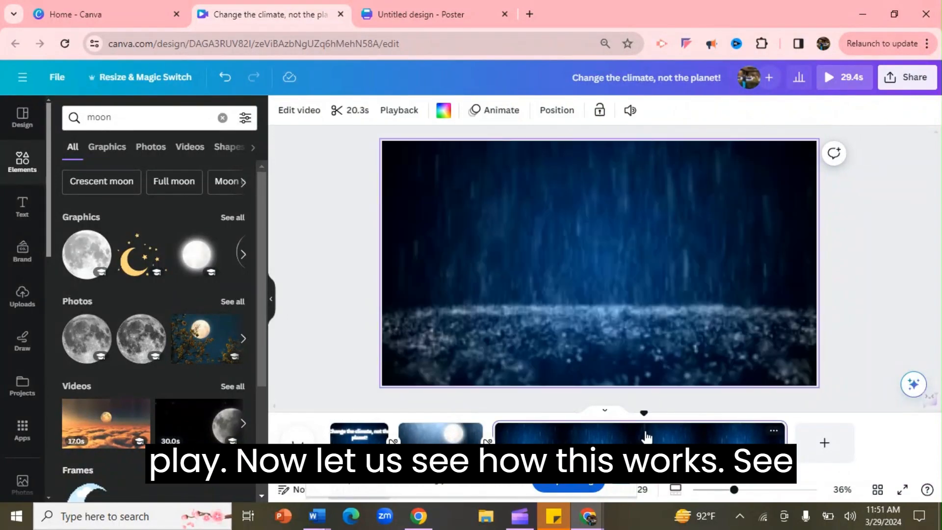
key("Delete")
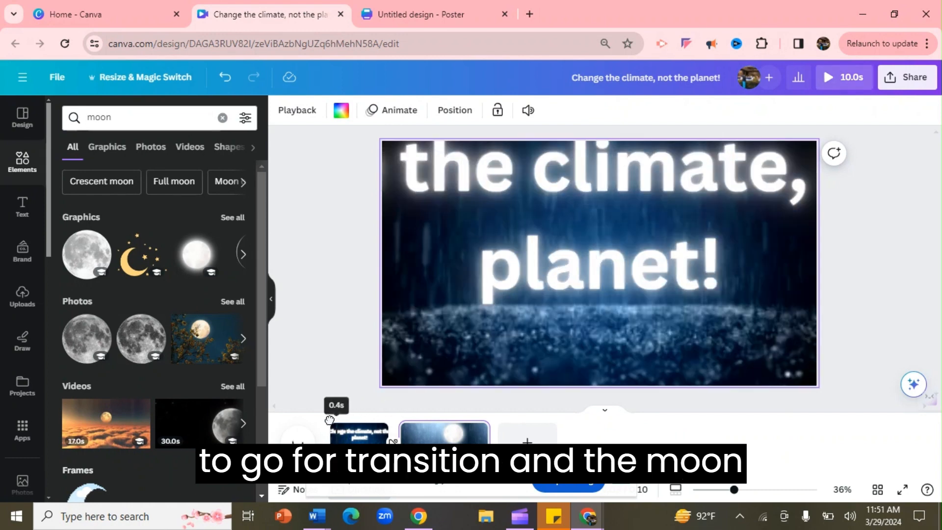
- Play the video from the start to preview the transitions and moon animation
left_click(327, 421)
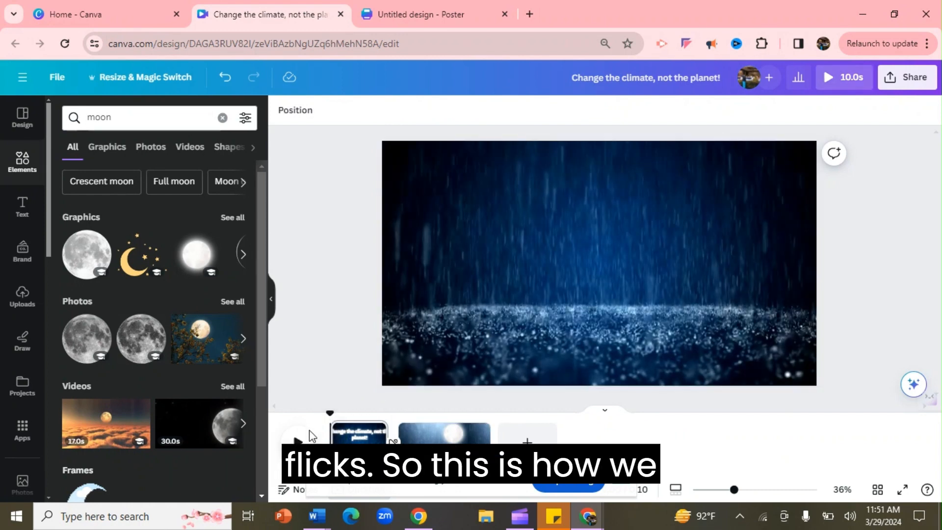
key("space")
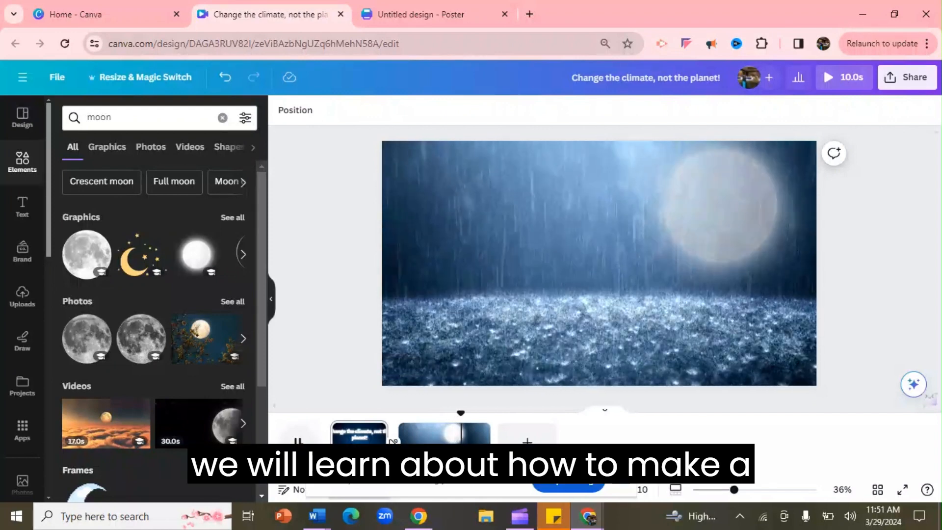
left_click(299, 443)
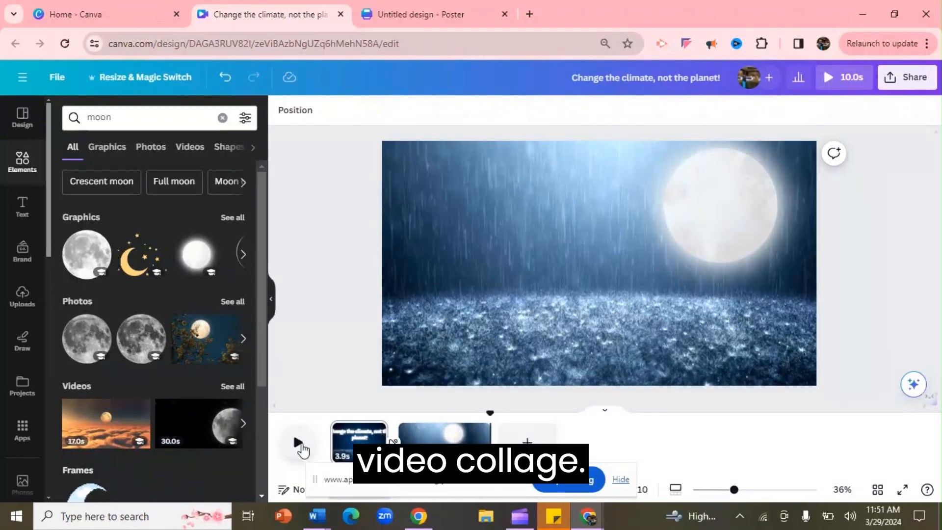